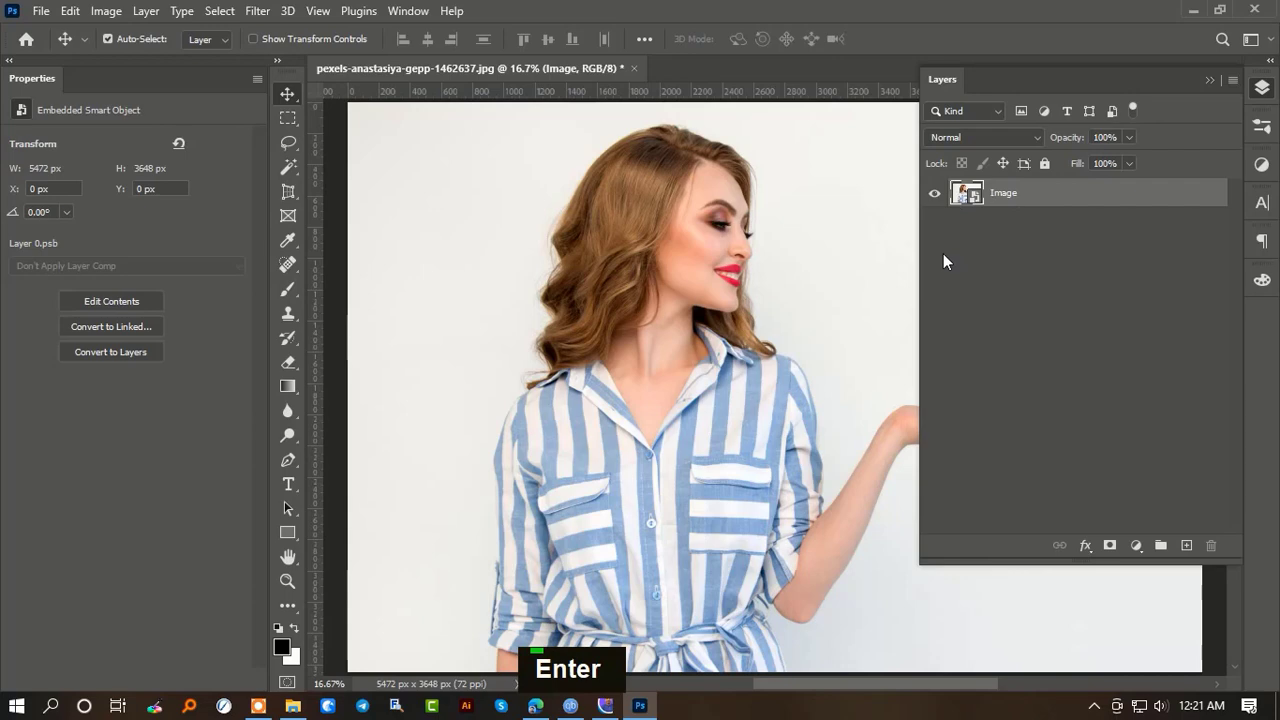
- Duplicate the Image layer and apply a Shadows/Highlights adjustment to the copy with an increased shadows amount
{"action": "left_click_drag", "start_coordinate": [1074, 205], "coordinate": [1187, 545]}
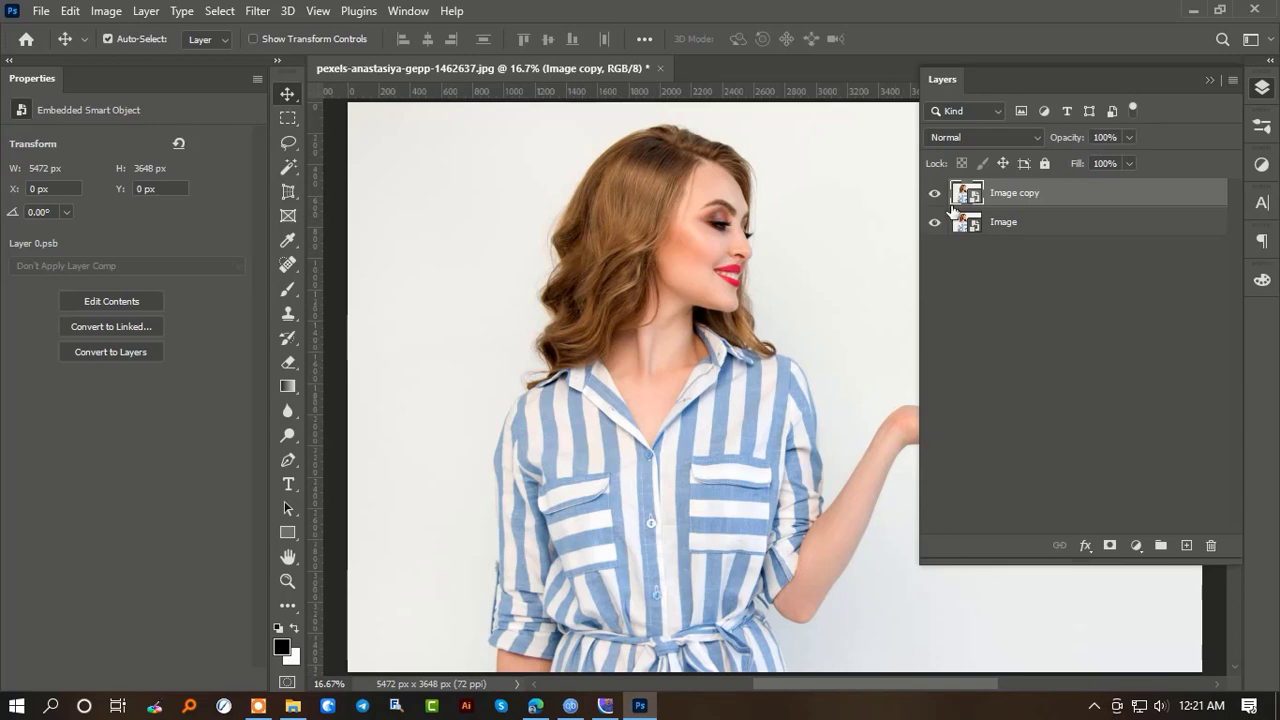
{"action": "left_click", "coordinate": [107, 11]}
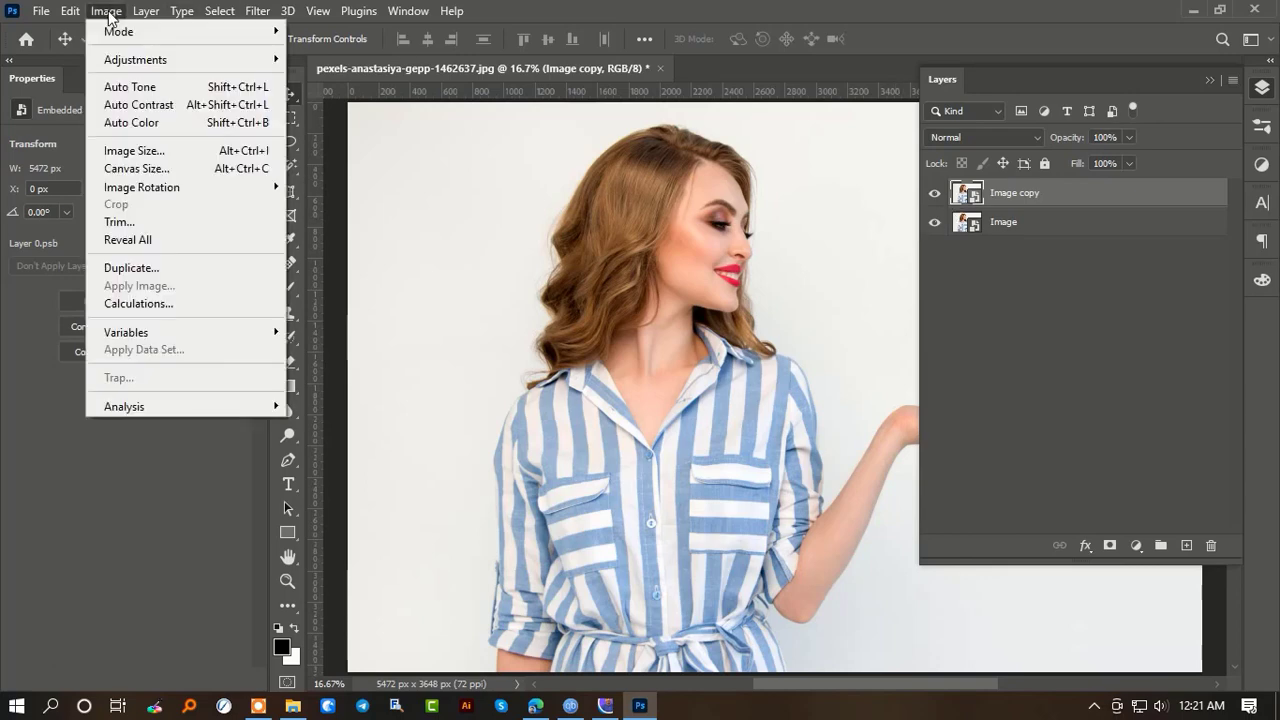
{"action": "mouse_move", "coordinate": [190, 62]}
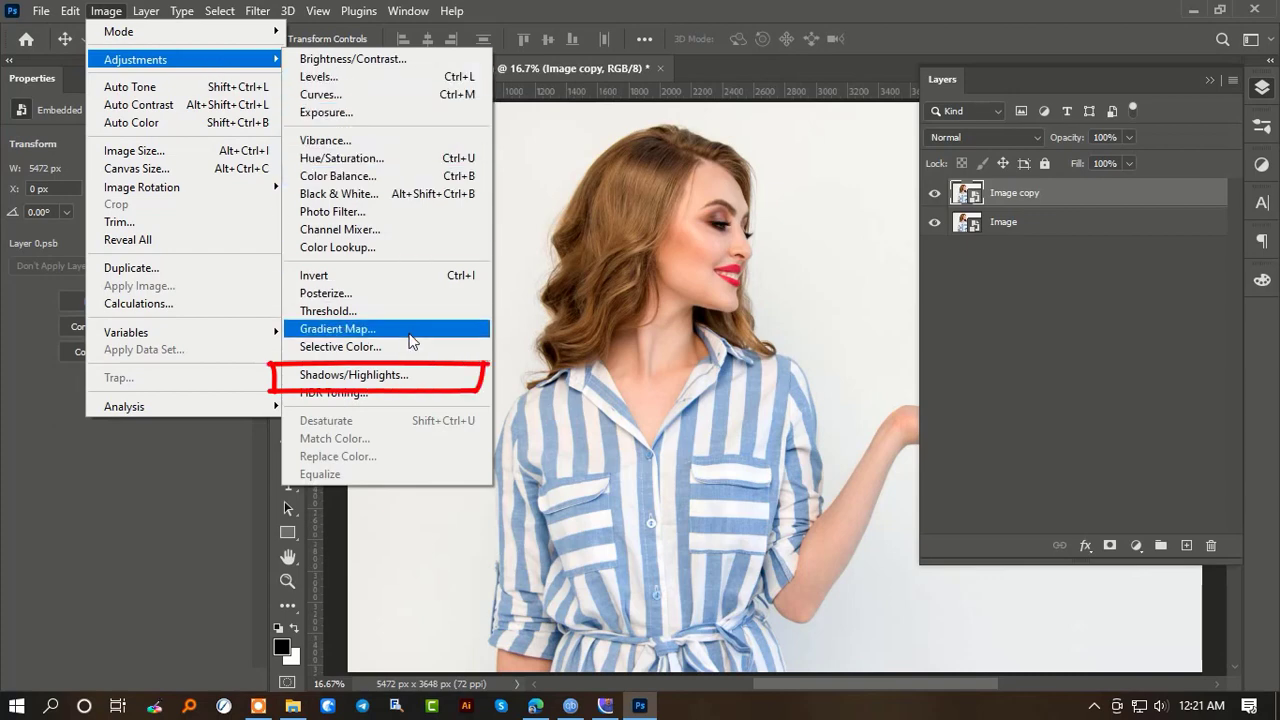
{"action": "left_click", "coordinate": [406, 377]}
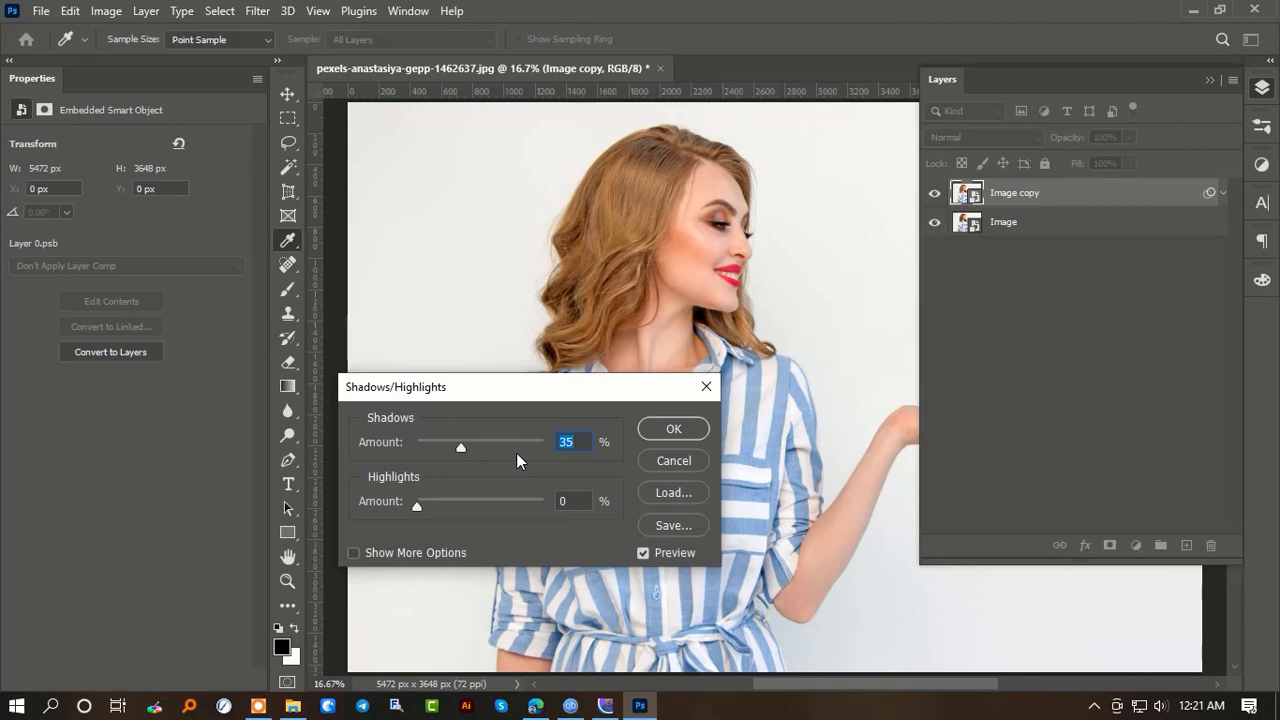
{"action": "left_click_drag", "start_coordinate": [463, 446], "coordinate": [479, 453]}
{"action": "left_click", "coordinate": [645, 431]}
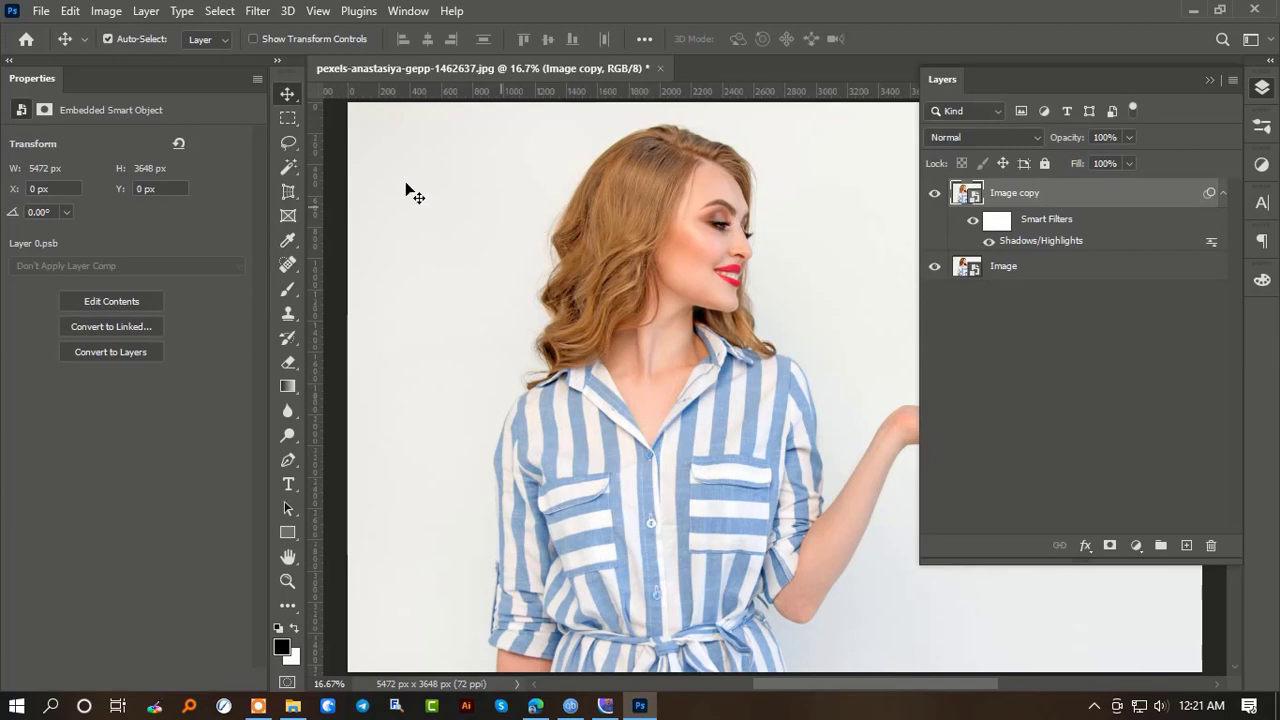
- Sharpen the Image copy layer with an Unsharp Mask of 187% amount and 3.5 pixels radius
{"action": "left_click", "coordinate": [257, 10]}
{"action": "mouse_move", "coordinate": [330, 340]}
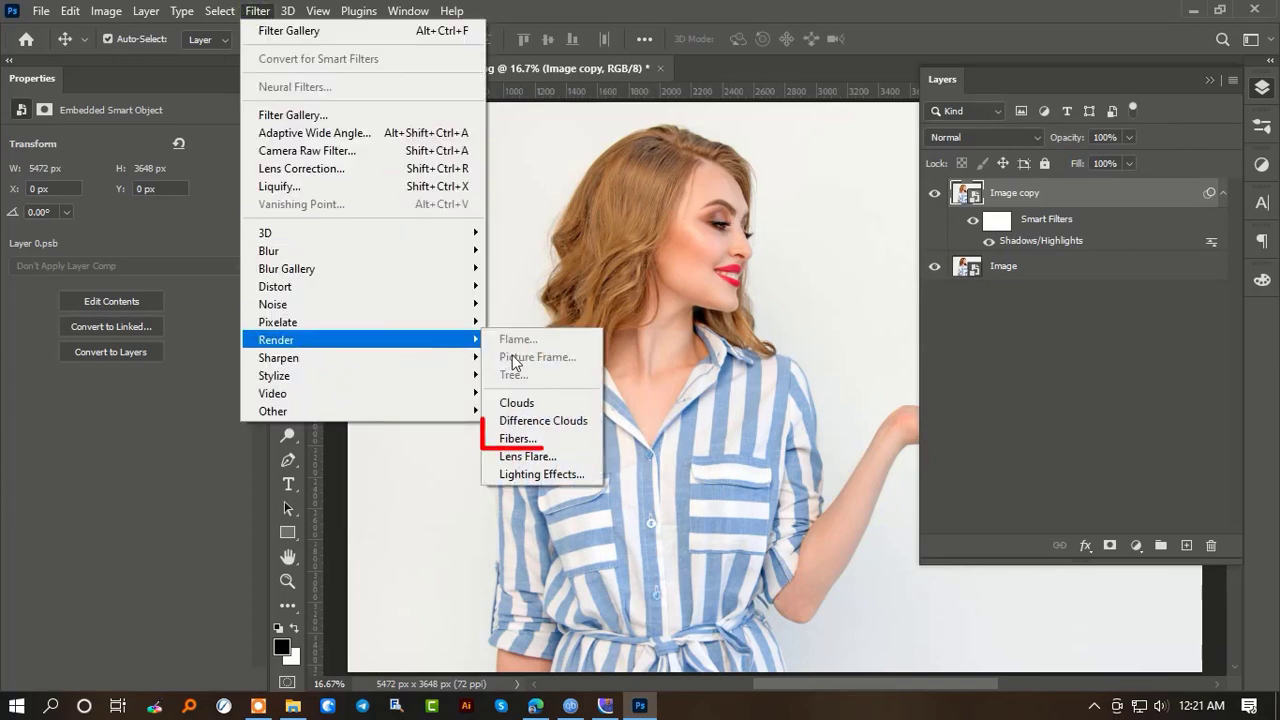
{"action": "left_click", "coordinate": [530, 425]}
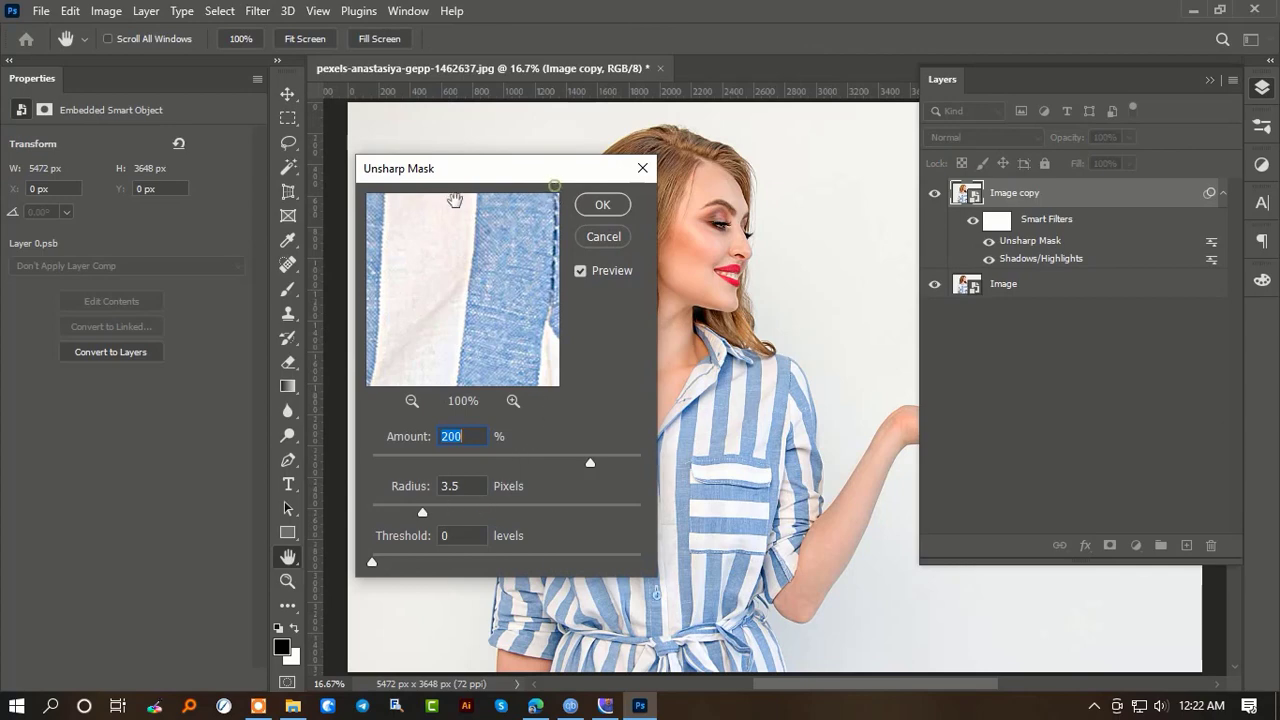
{"action": "left_click_drag", "start_coordinate": [490, 185], "coordinate": [391, 195]}
{"action": "left_click_drag", "start_coordinate": [491, 475], "coordinate": [484, 479]}
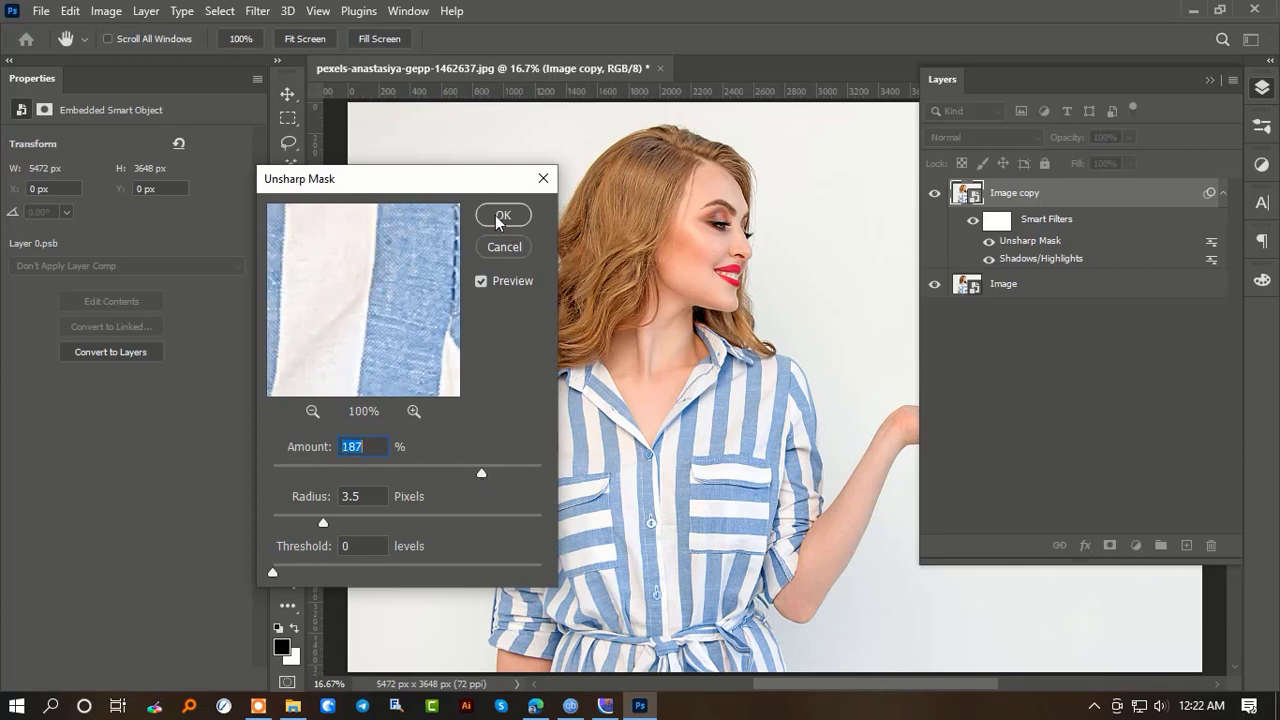
{"action": "left_click", "coordinate": [500, 216]}
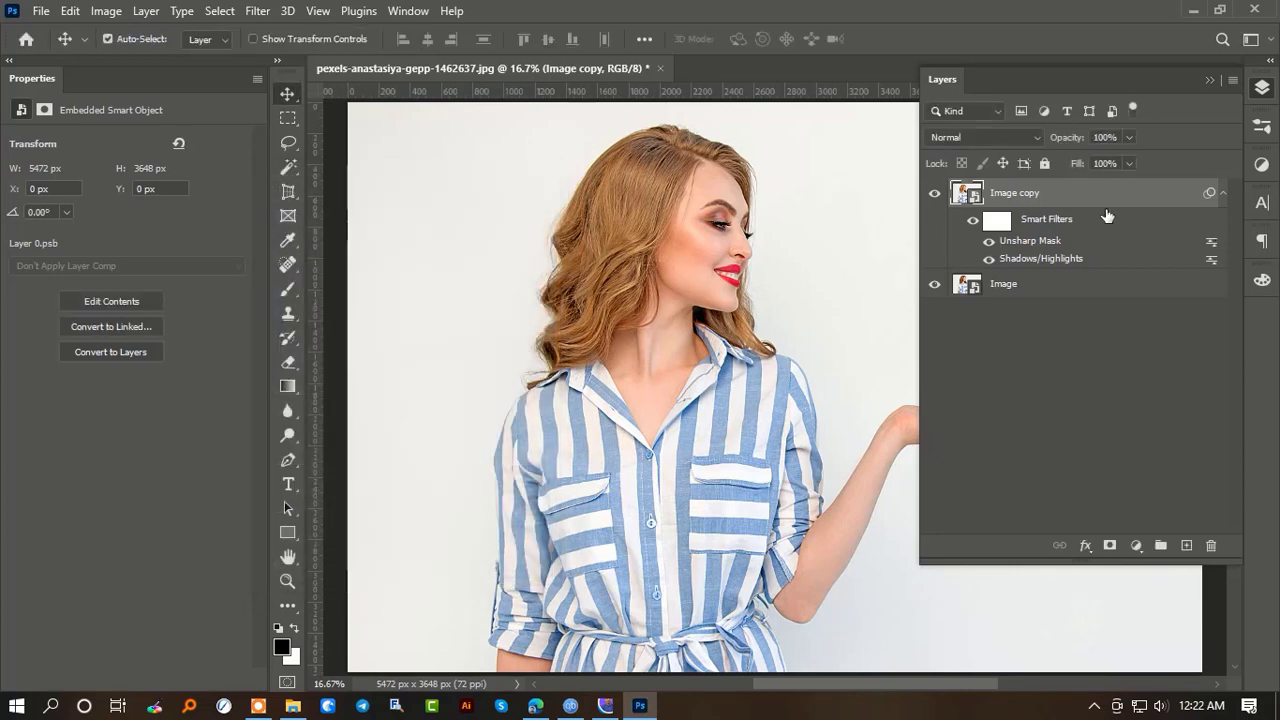
- Duplicate the Image copy layer and choose the Photocopy filter for the duplicate in the Filter Gallery
{"action": "left_click", "coordinate": [1223, 192]}
{"action": "left_click_drag", "start_coordinate": [1054, 198], "coordinate": [1188, 546]}
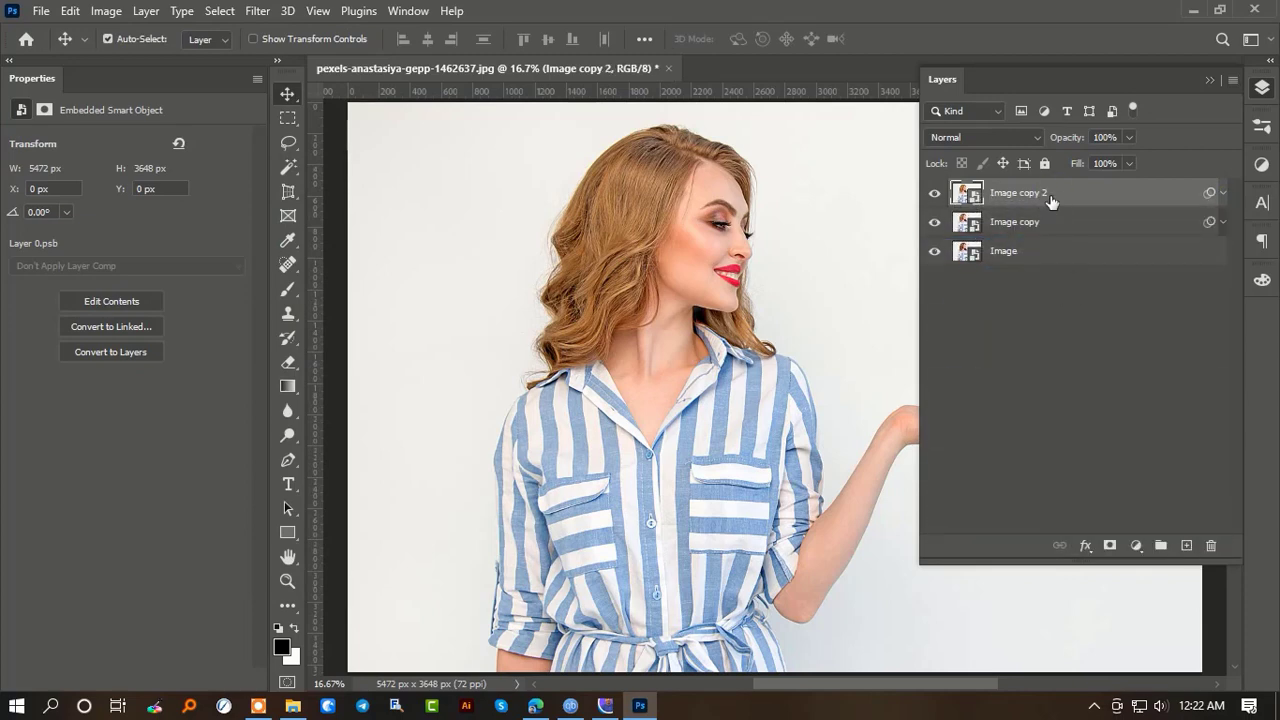
{"action": "left_click", "coordinate": [257, 11]}
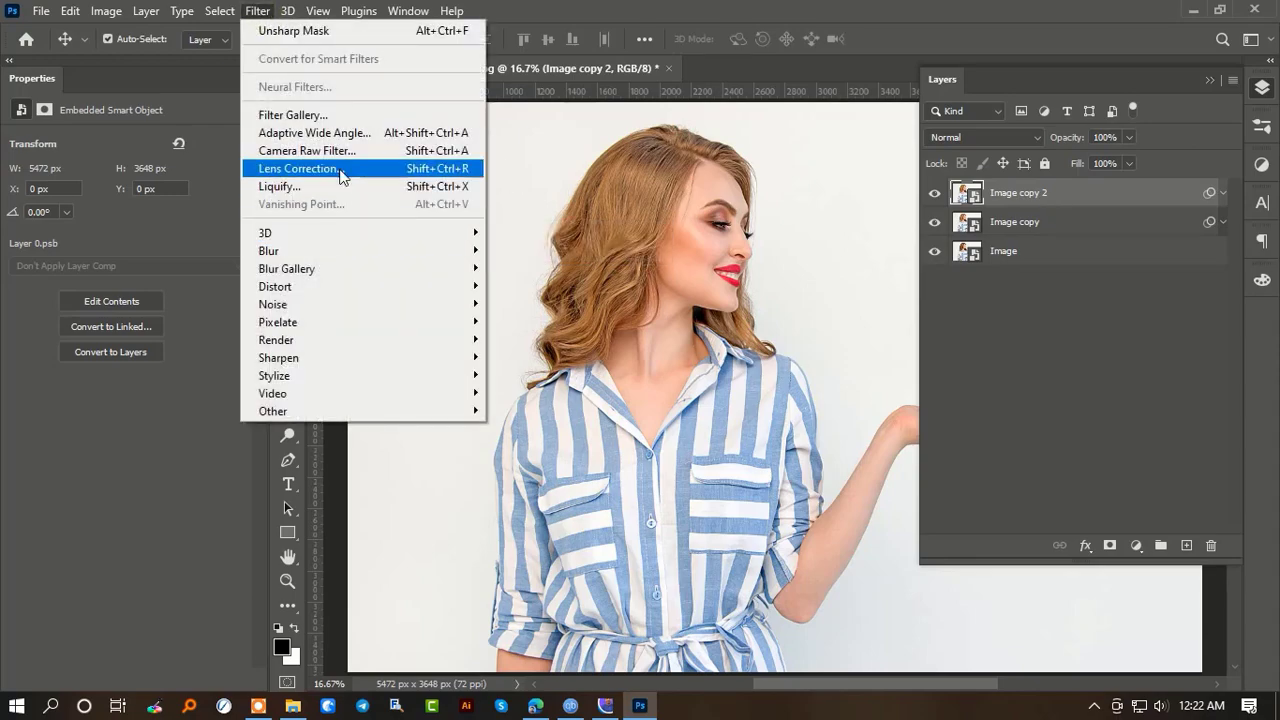
{"action": "left_click", "coordinate": [336, 120]}
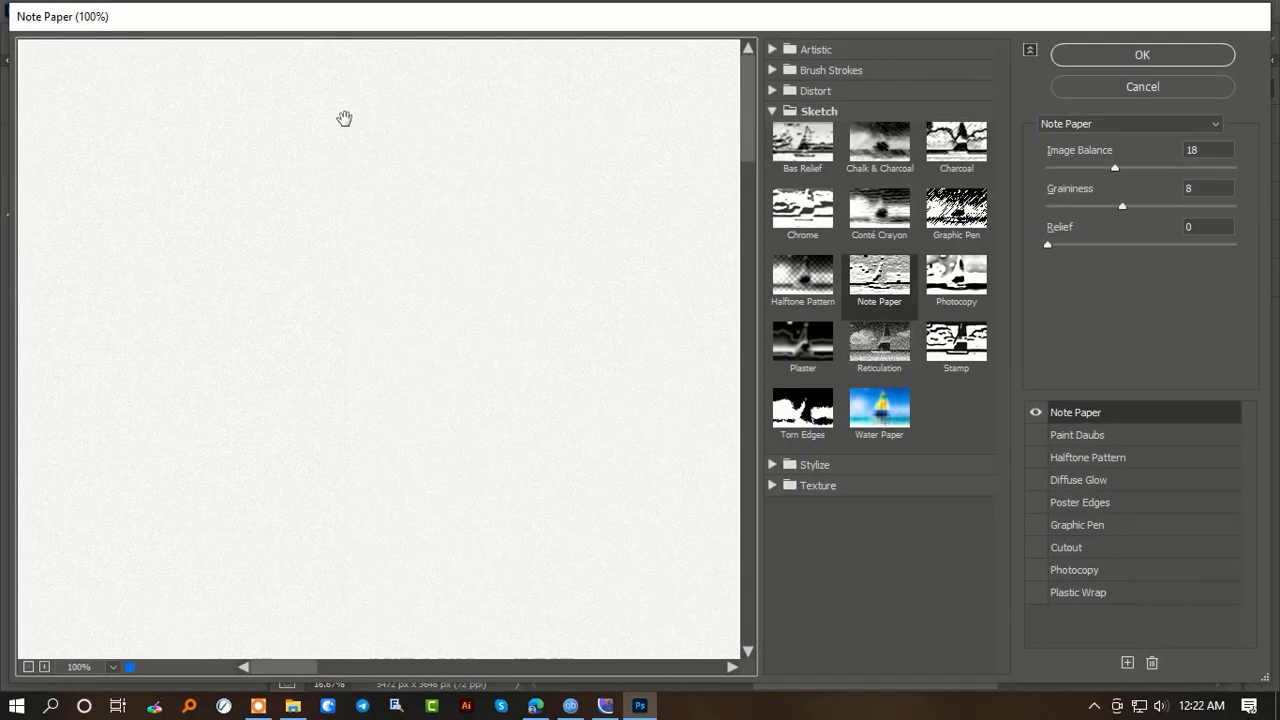
{"action": "left_click", "coordinate": [1081, 123]}
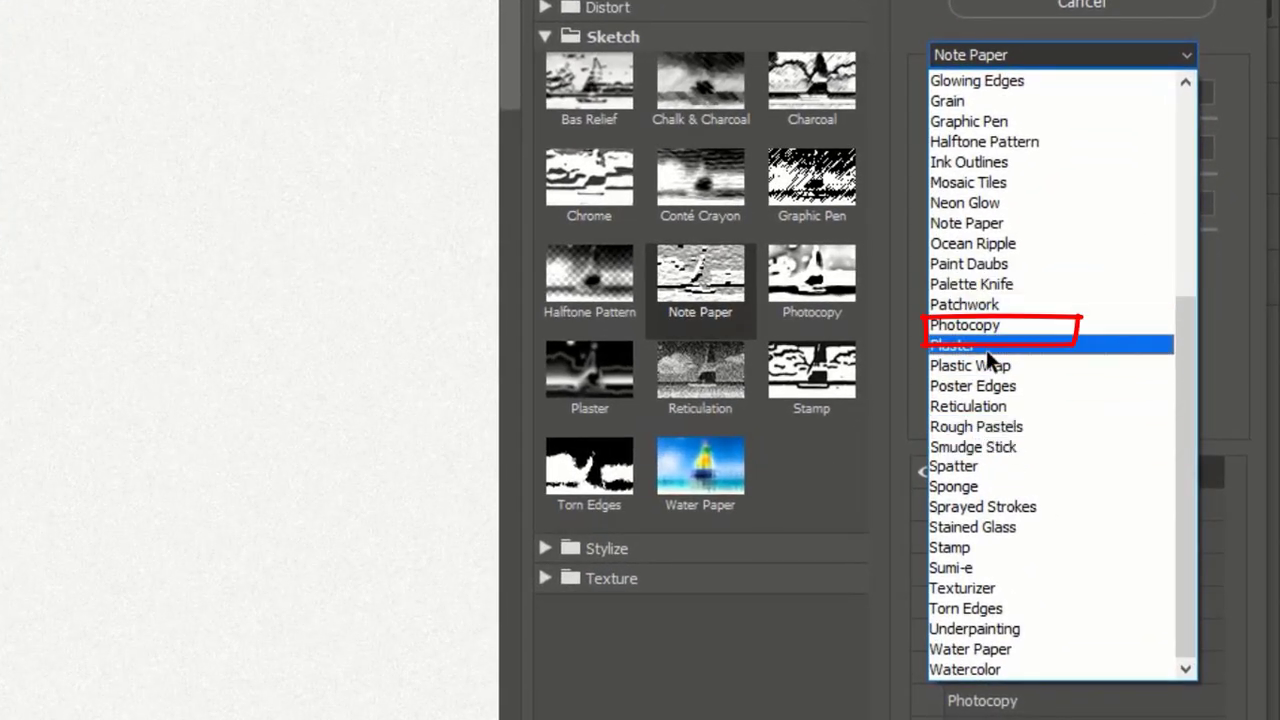
{"action": "left_click", "coordinate": [1000, 326]}
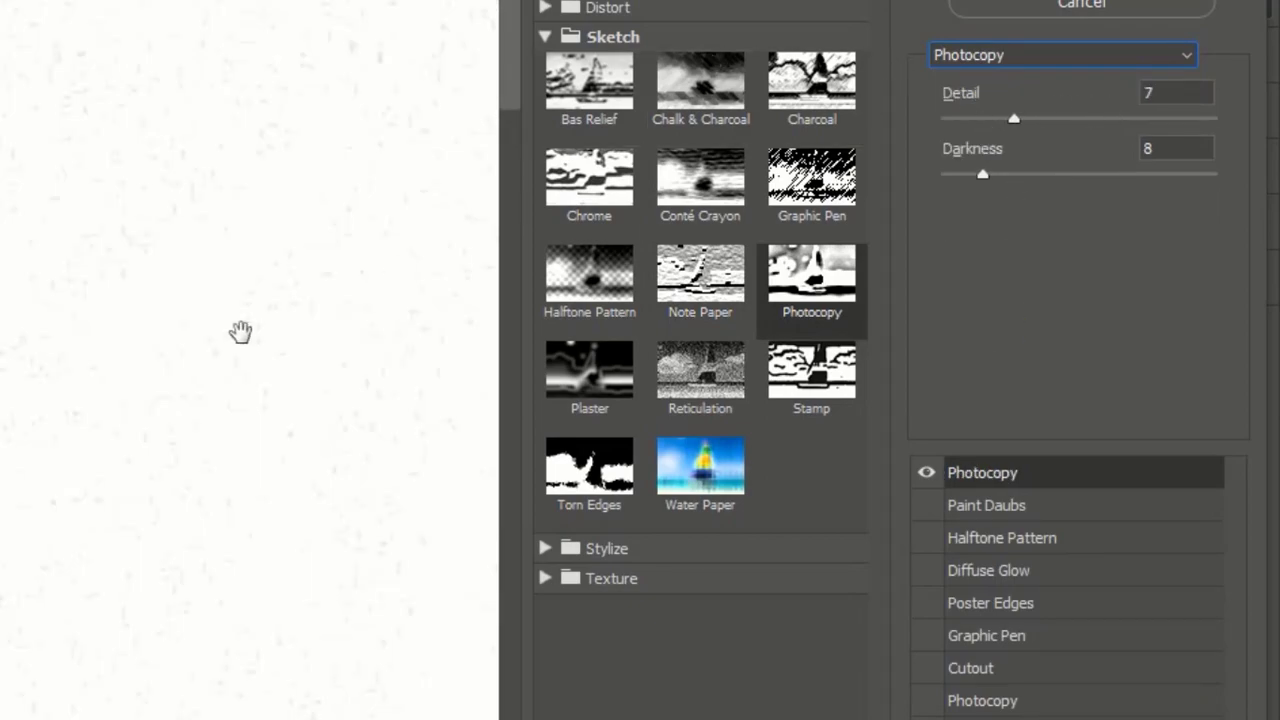
- Set the Photocopy filter's Detail to 20 and Darkness to 5, and apply it to the layer
{"action": "scroll", "coordinate": [190, 359], "scroll_direction": "down", "scroll_amount": 4}
{"action": "left_click", "coordinate": [191, 362], "text": "alt"}
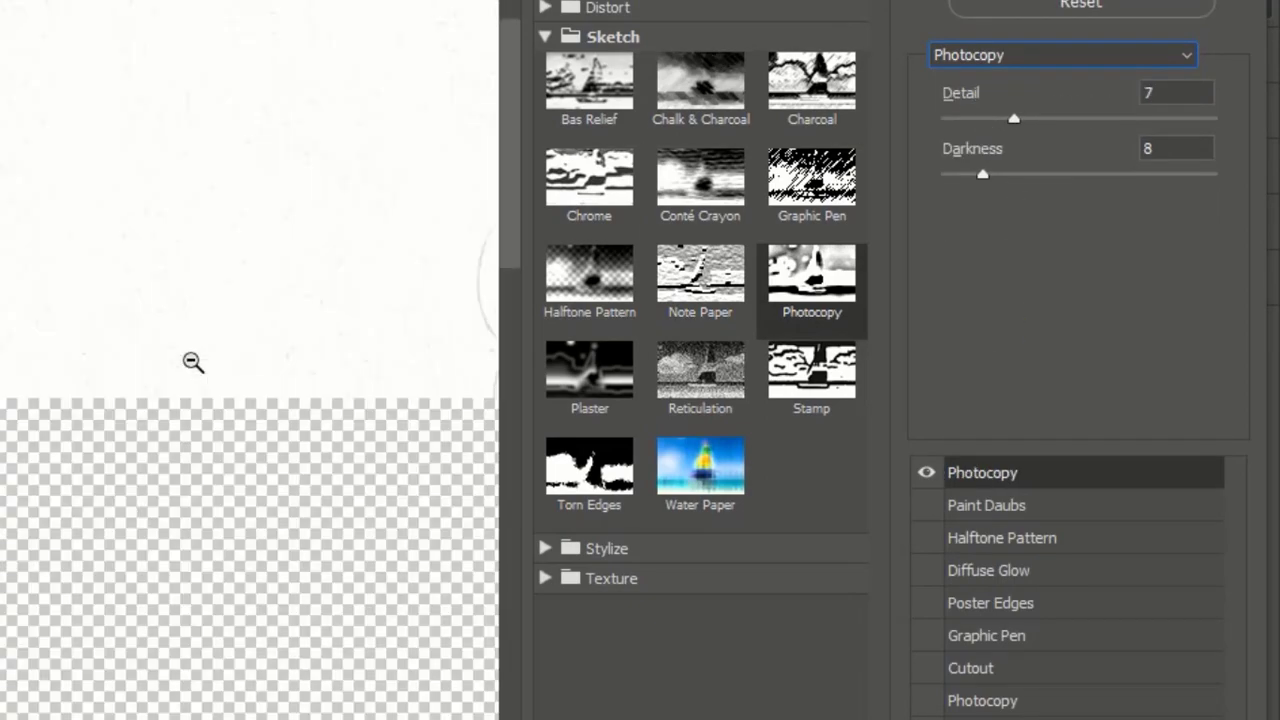
{"action": "left_click", "coordinate": [192, 362], "text": "alt"}
{"action": "left_click", "coordinate": [192, 362], "text": "alt"}
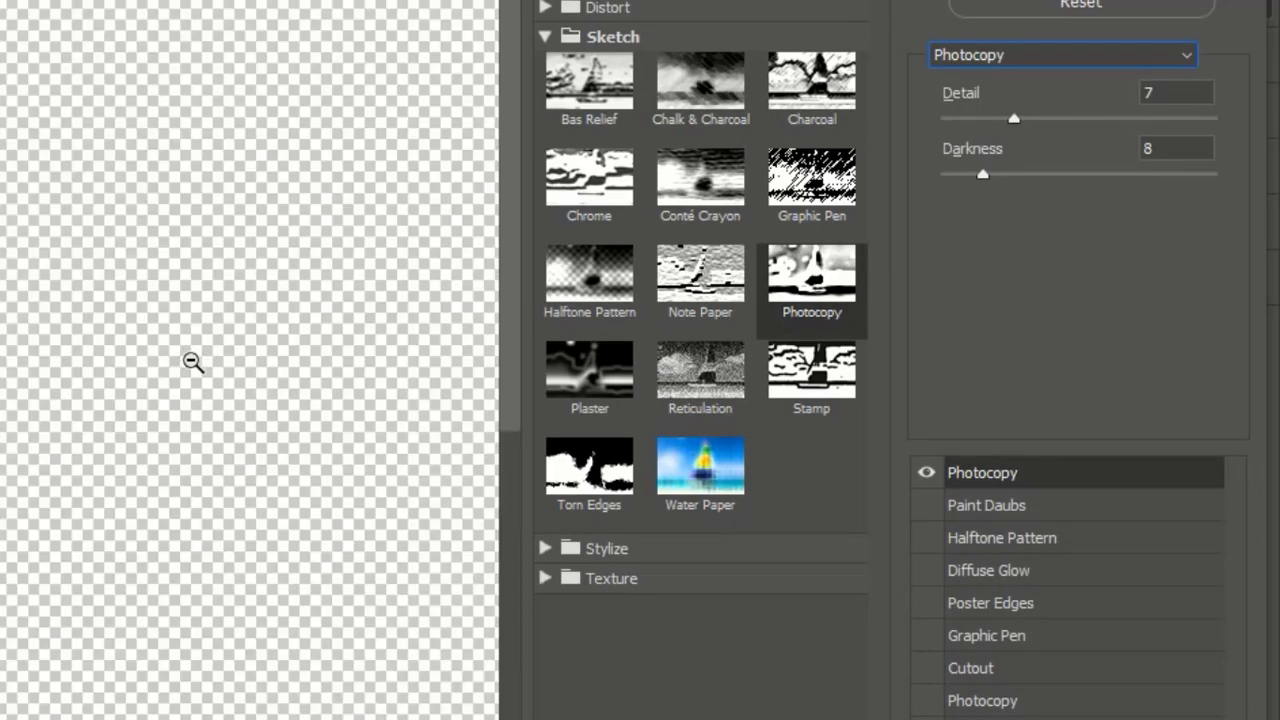
{"action": "left_click", "coordinate": [192, 362], "text": "alt"}
{"action": "left_click_drag", "start_coordinate": [306, 388], "coordinate": [86, 334]}
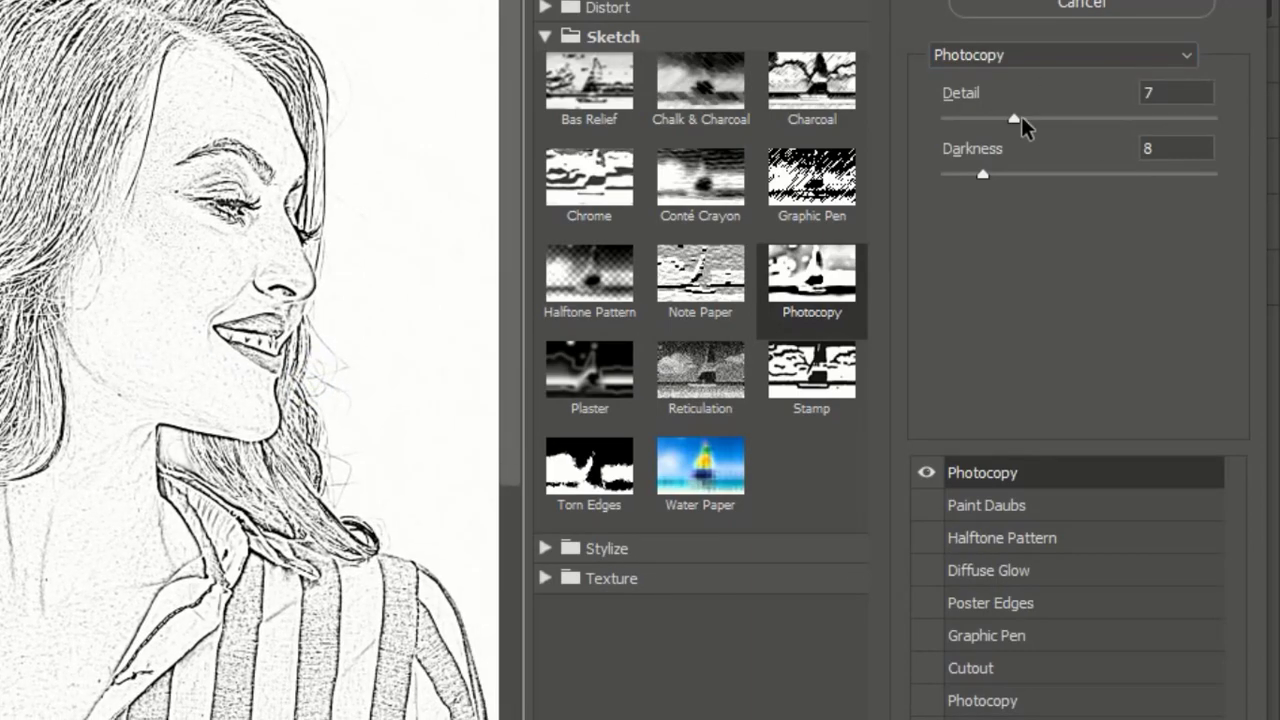
{"action": "left_click_drag", "start_coordinate": [1021, 116], "coordinate": [1195, 132]}
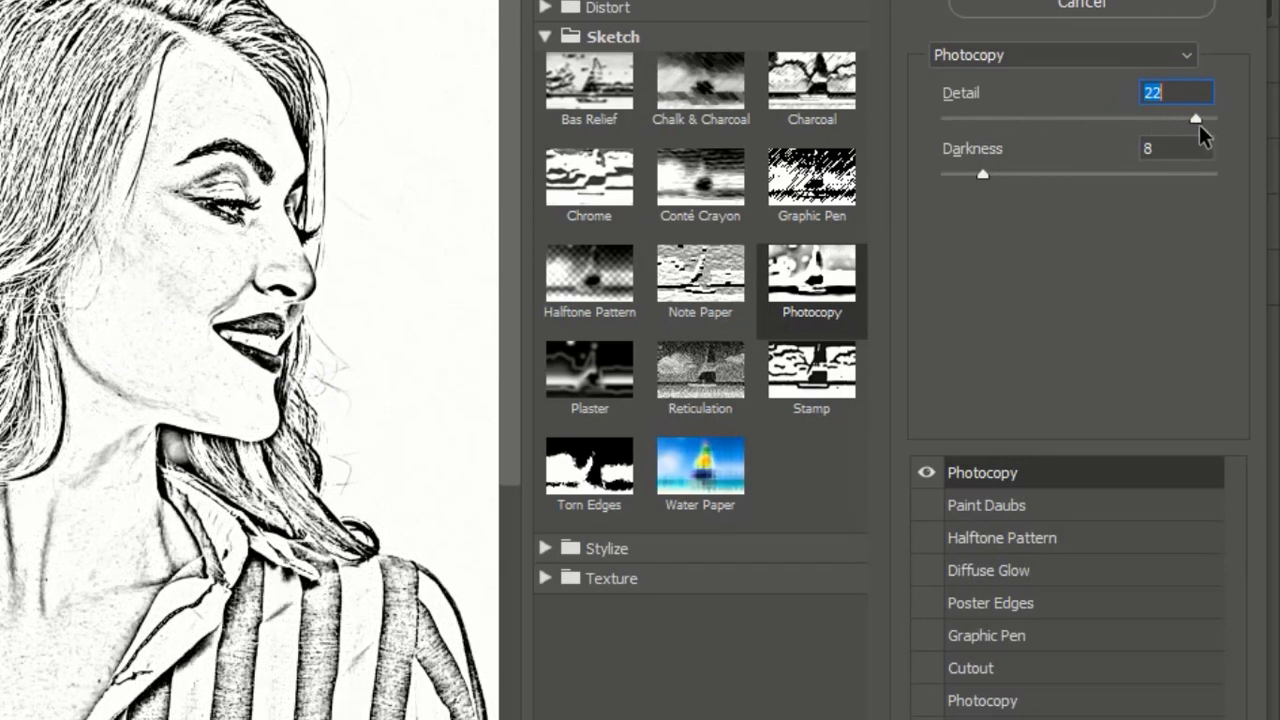
{"action": "left_click", "coordinate": [1164, 119]}
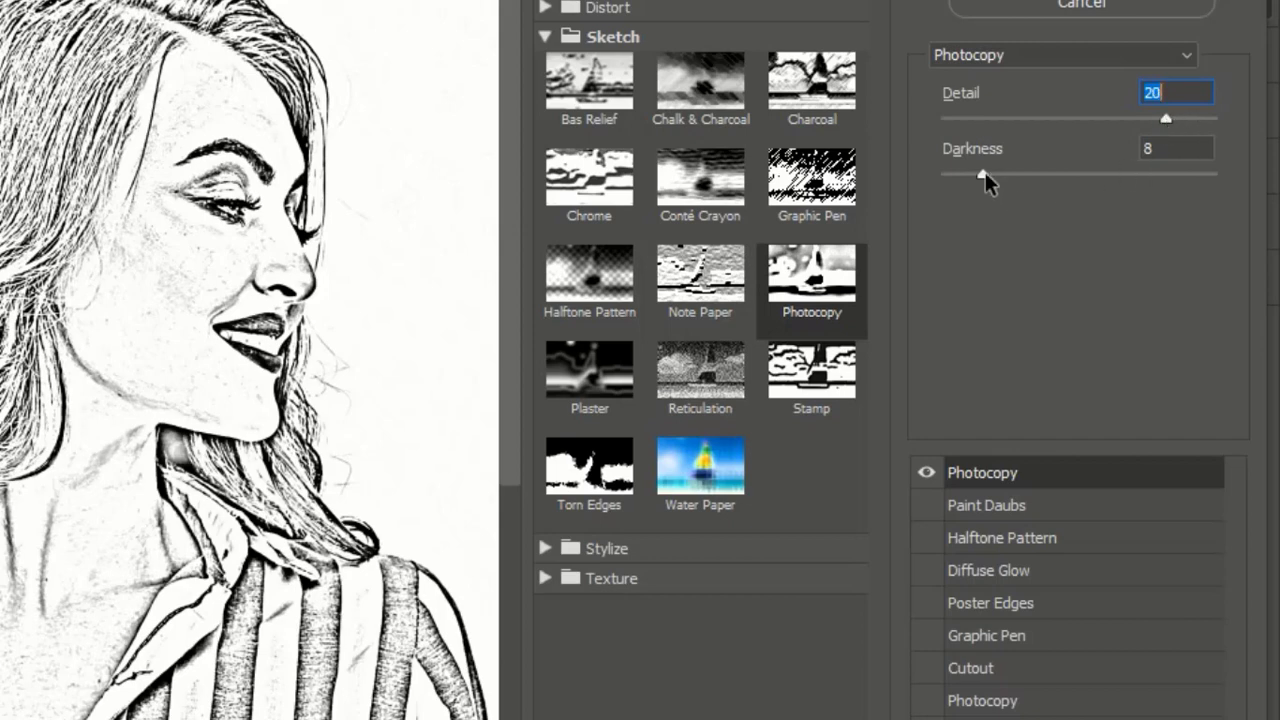
{"action": "mouse_move", "coordinate": [984, 176]}
{"action": "left_mouse_down"}
{"action": "mouse_move", "coordinate": [950, 174]}
{"action": "mouse_move", "coordinate": [964, 180]}
{"action": "left_mouse_up"}
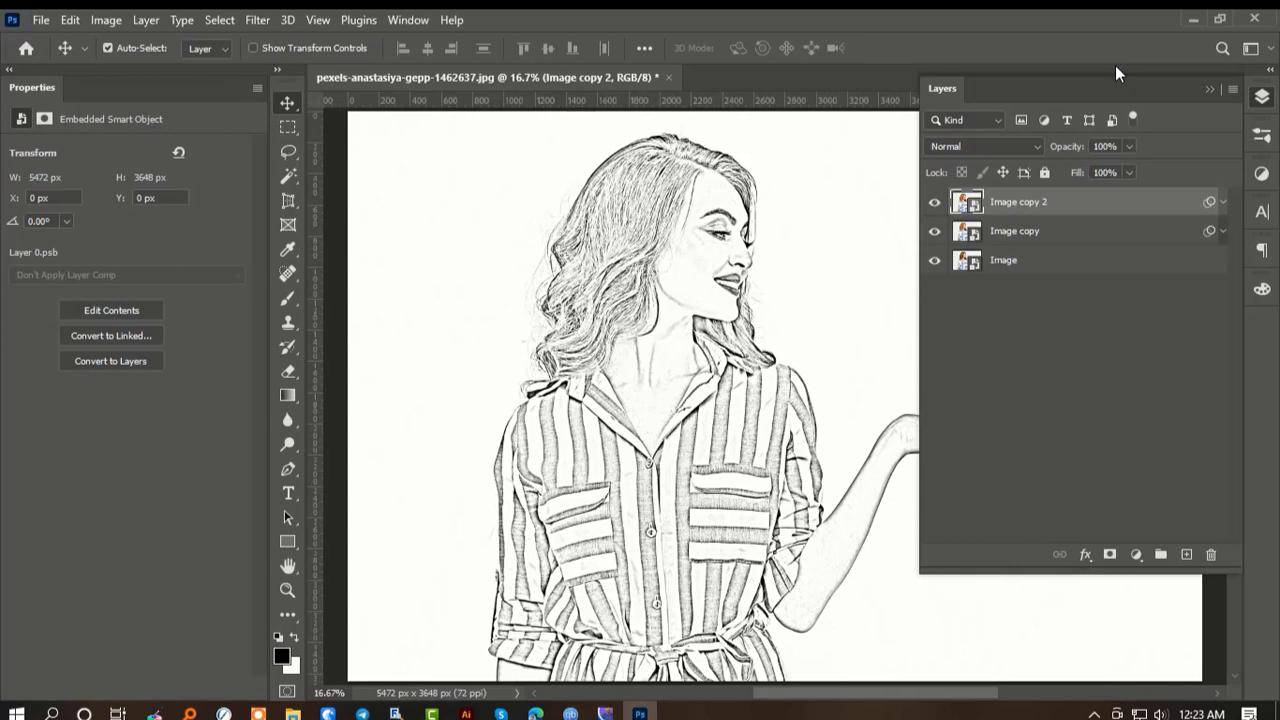
- Duplicate the Image copy 2 layer and choose the Note Paper filter for the duplicate in the Filter Gallery
{"action": "left_click_drag", "start_coordinate": [1058, 204], "coordinate": [1187, 552]}
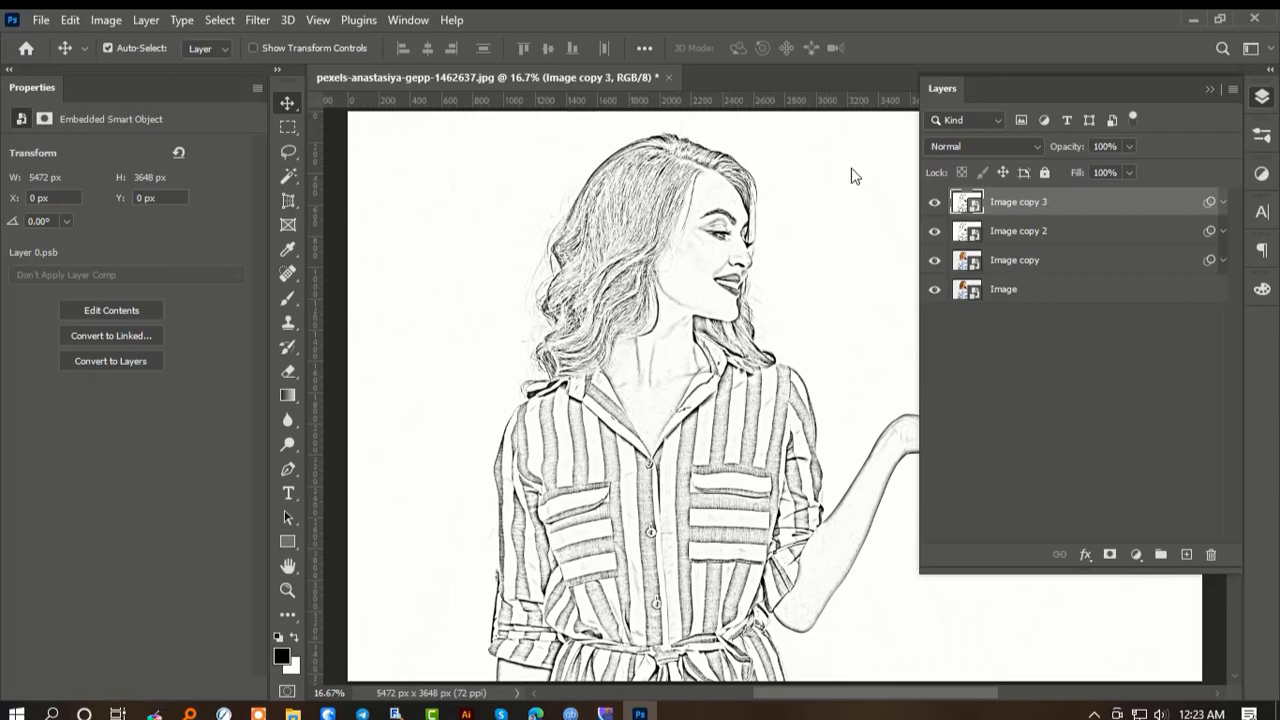
{"action": "left_click", "coordinate": [270, 21]}
{"action": "left_click", "coordinate": [323, 121]}
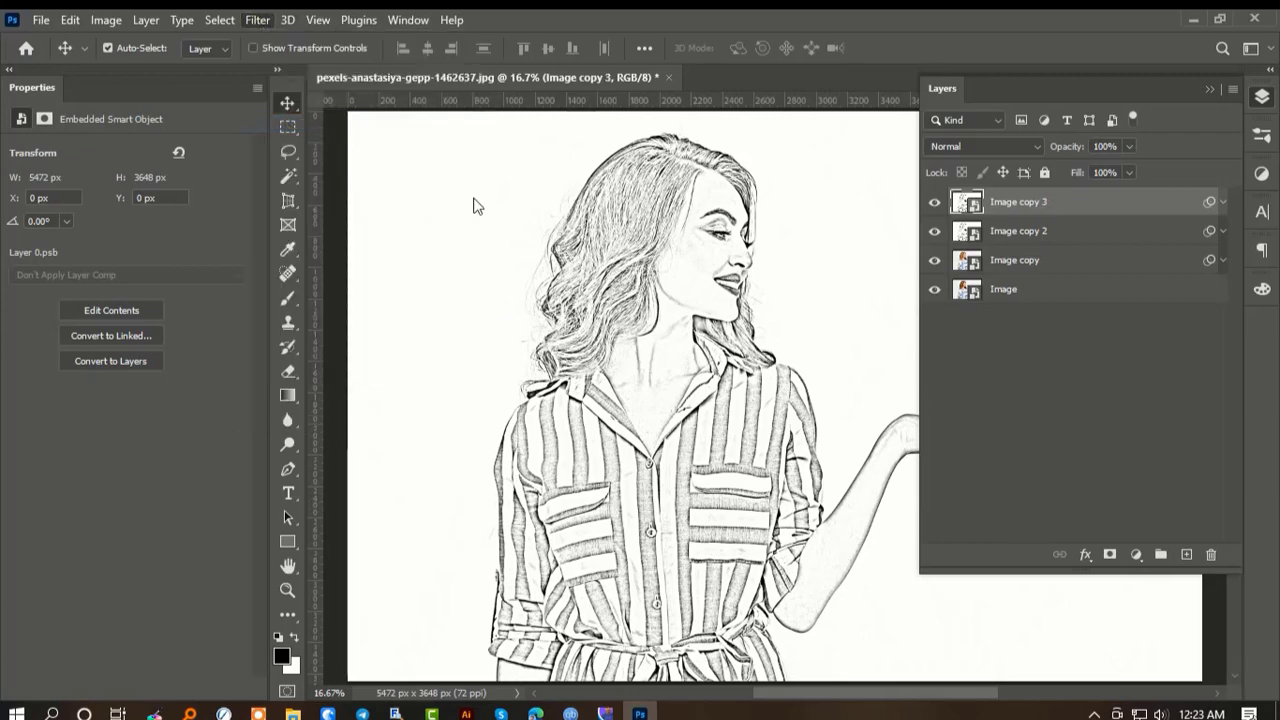
{"action": "scroll", "coordinate": [511, 271], "scroll_direction": "down", "scroll_amount": 2}
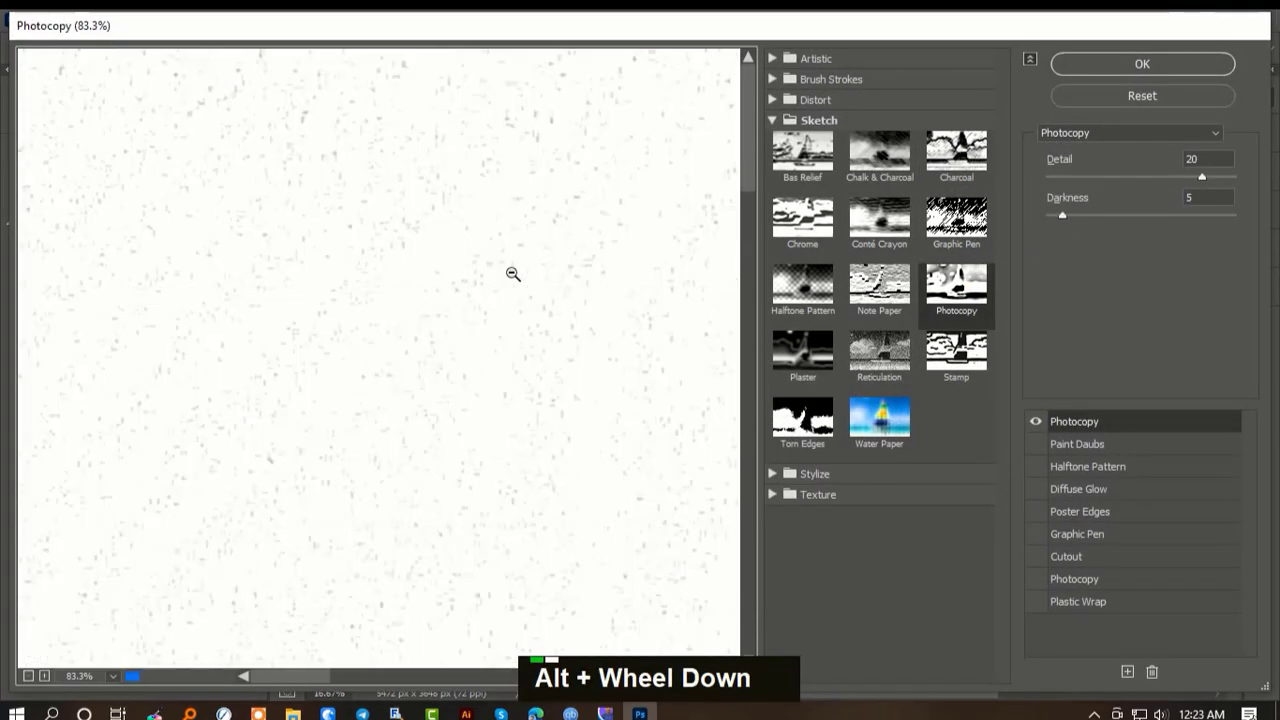
{"action": "scroll", "coordinate": [513, 272], "scroll_direction": "down", "scroll_amount": 4}
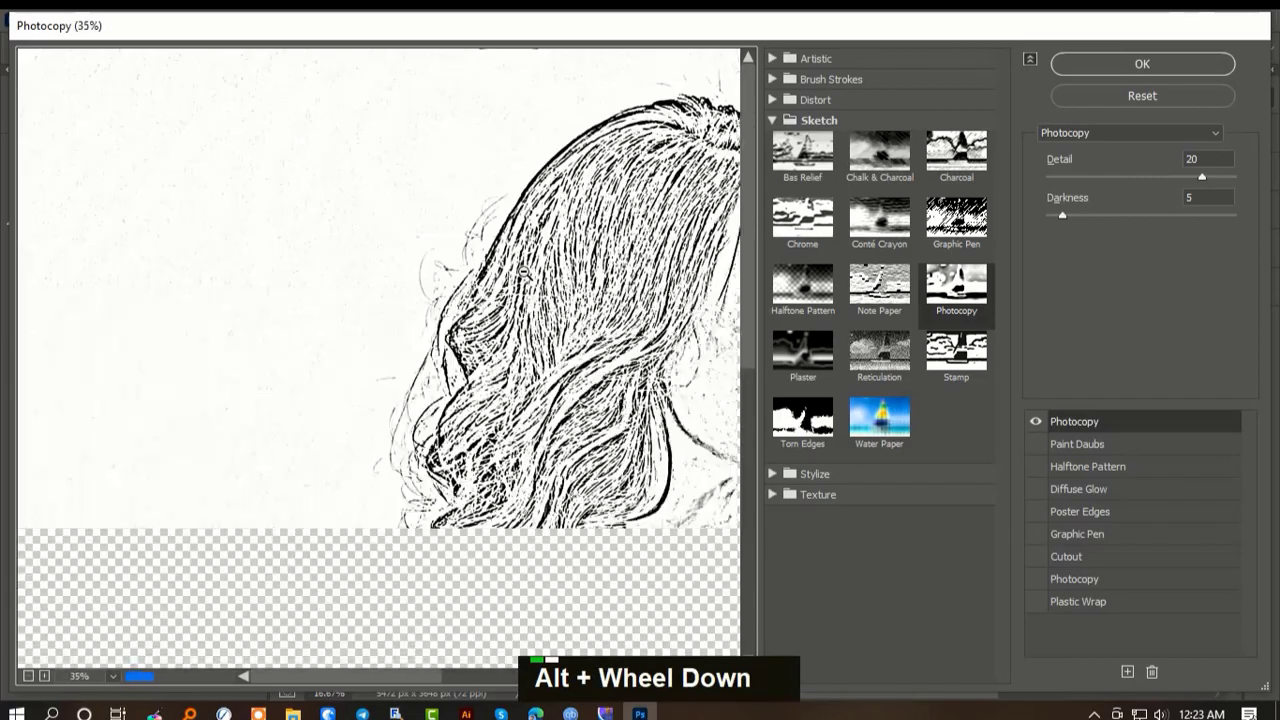
{"action": "scroll", "coordinate": [524, 271], "scroll_direction": "down", "scroll_amount": 4}
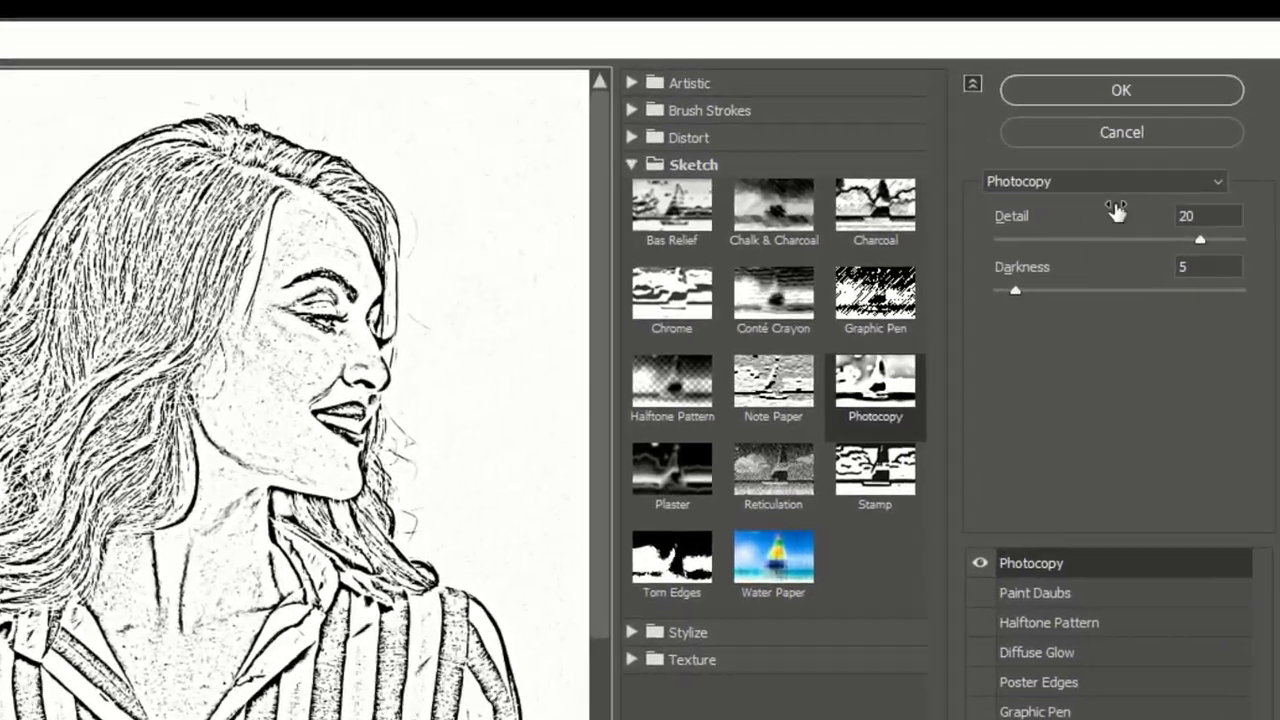
{"action": "left_click", "coordinate": [1144, 137]}
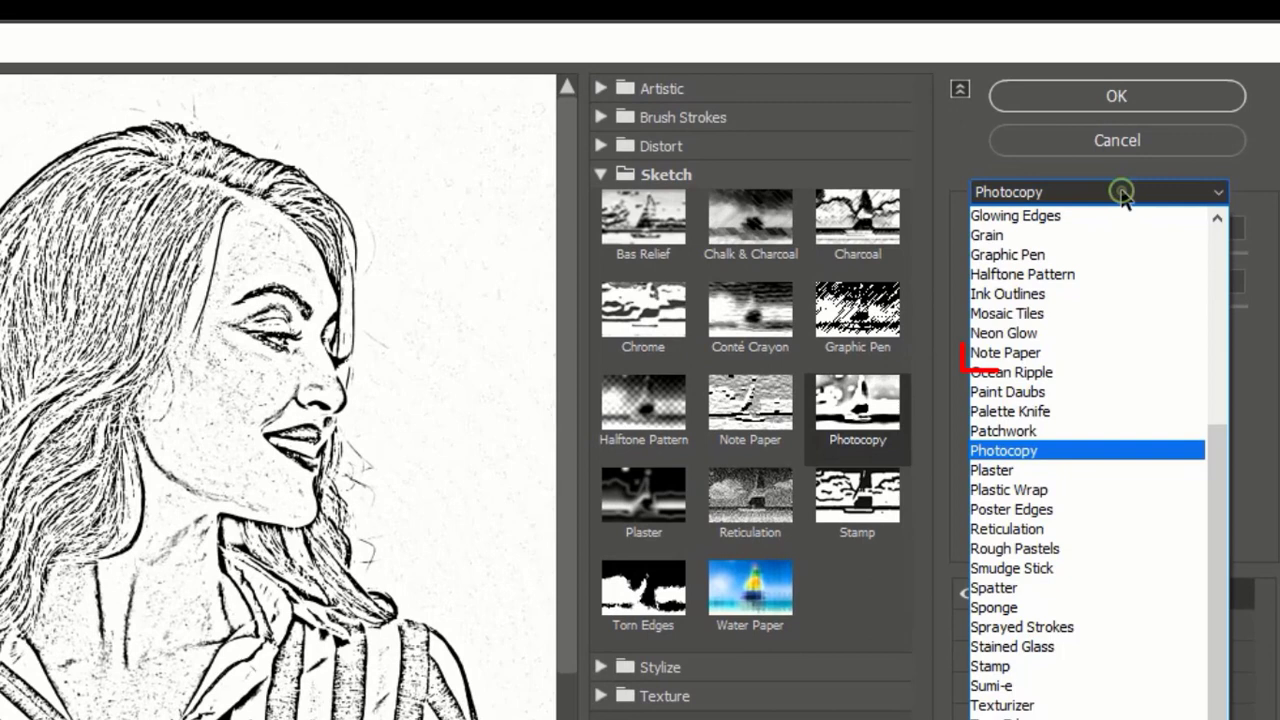
{"action": "left_click", "coordinate": [1073, 350]}
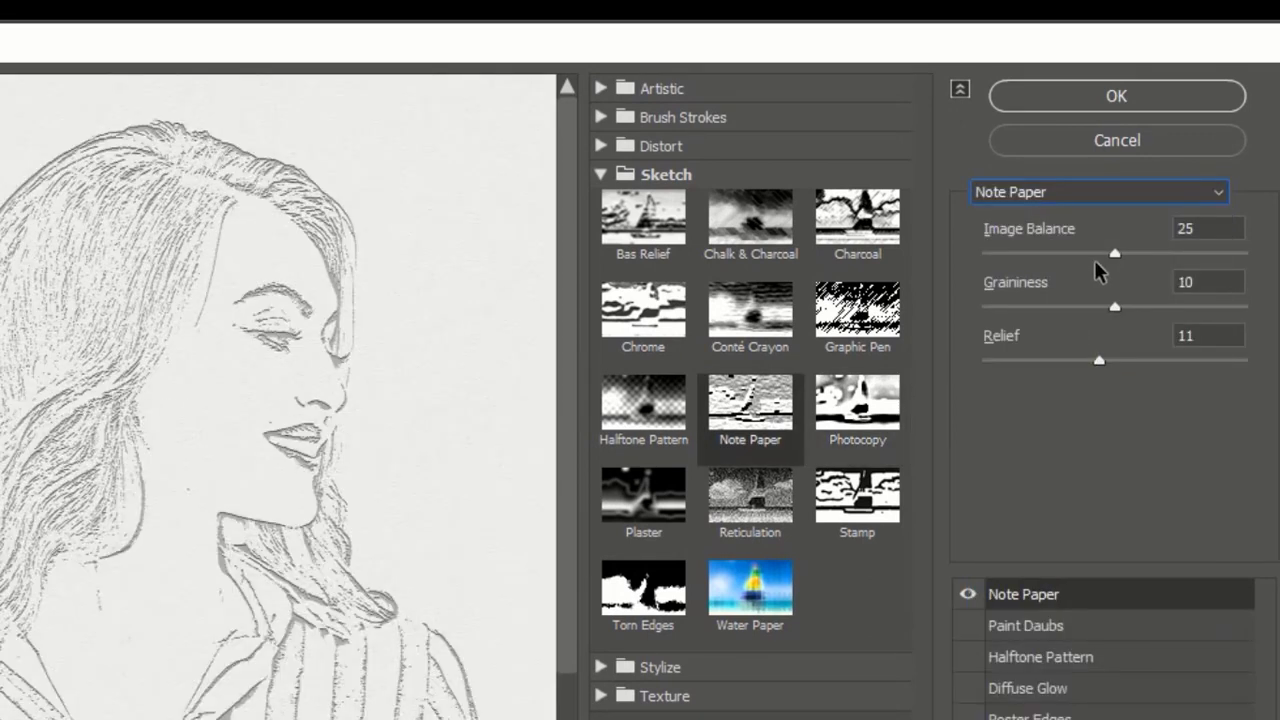
- Set Note Paper's Image Balance to 16, Graininess to 8 and Relief to 0, and apply the filter
{"action": "left_click_drag", "start_coordinate": [1121, 251], "coordinate": [1068, 262]}
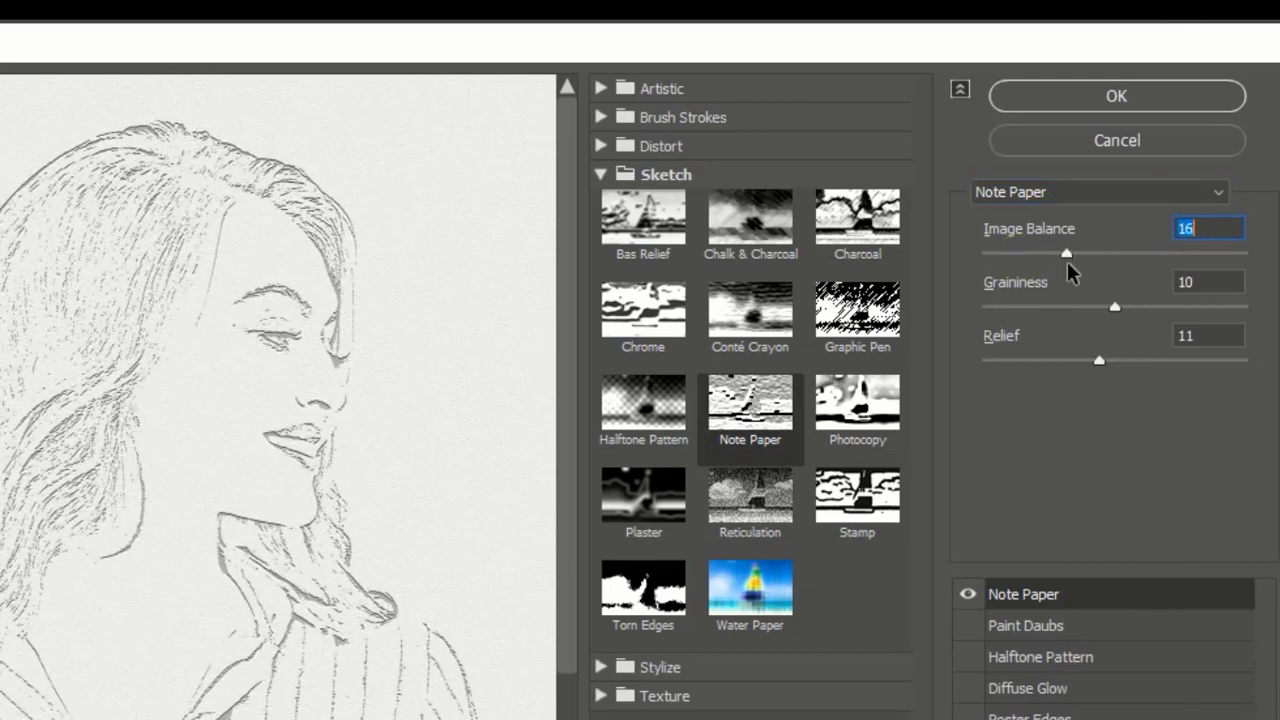
{"action": "left_click_drag", "start_coordinate": [1116, 311], "coordinate": [1080, 310]}
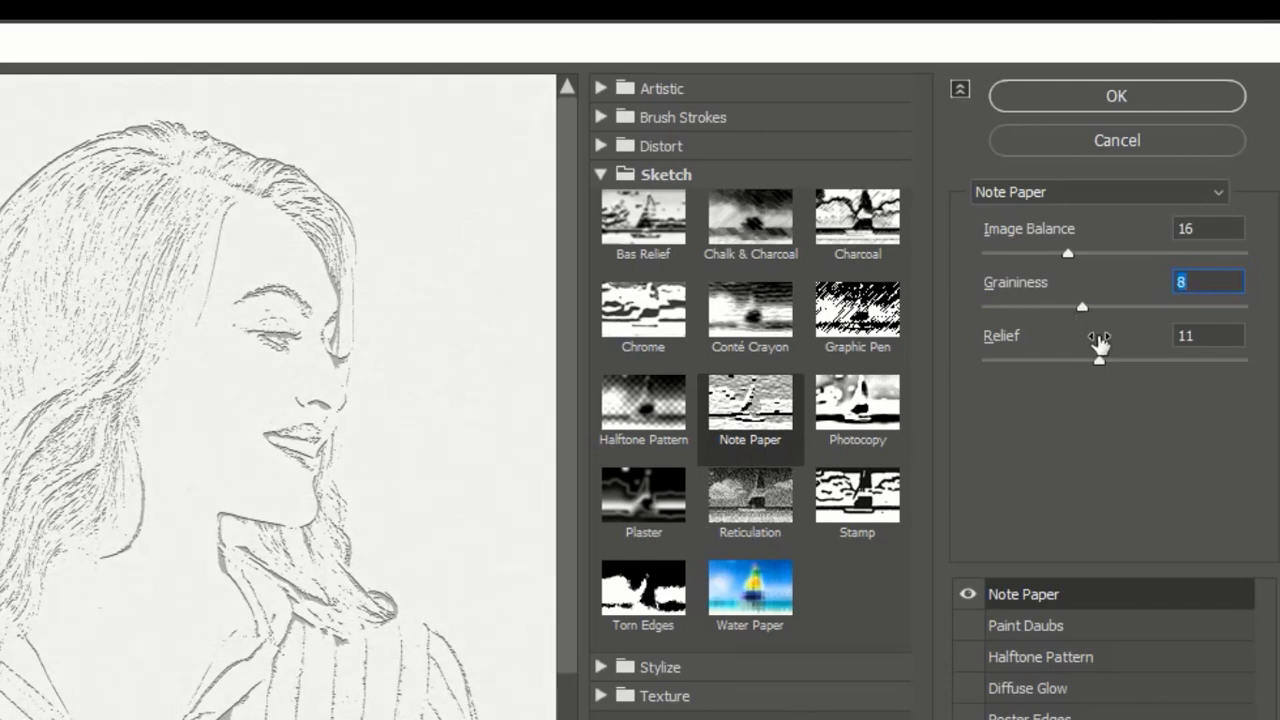
{"action": "left_click_drag", "start_coordinate": [1091, 364], "coordinate": [925, 357]}
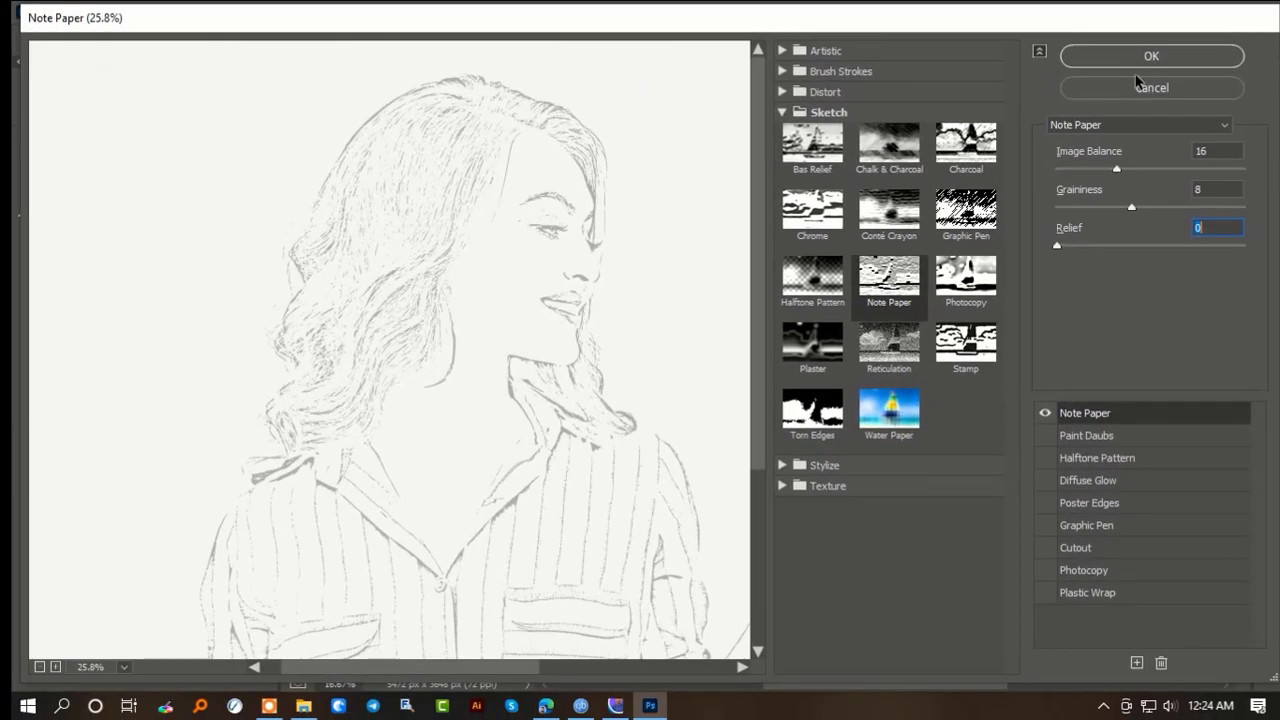
{"action": "left_click", "coordinate": [1107, 97]}
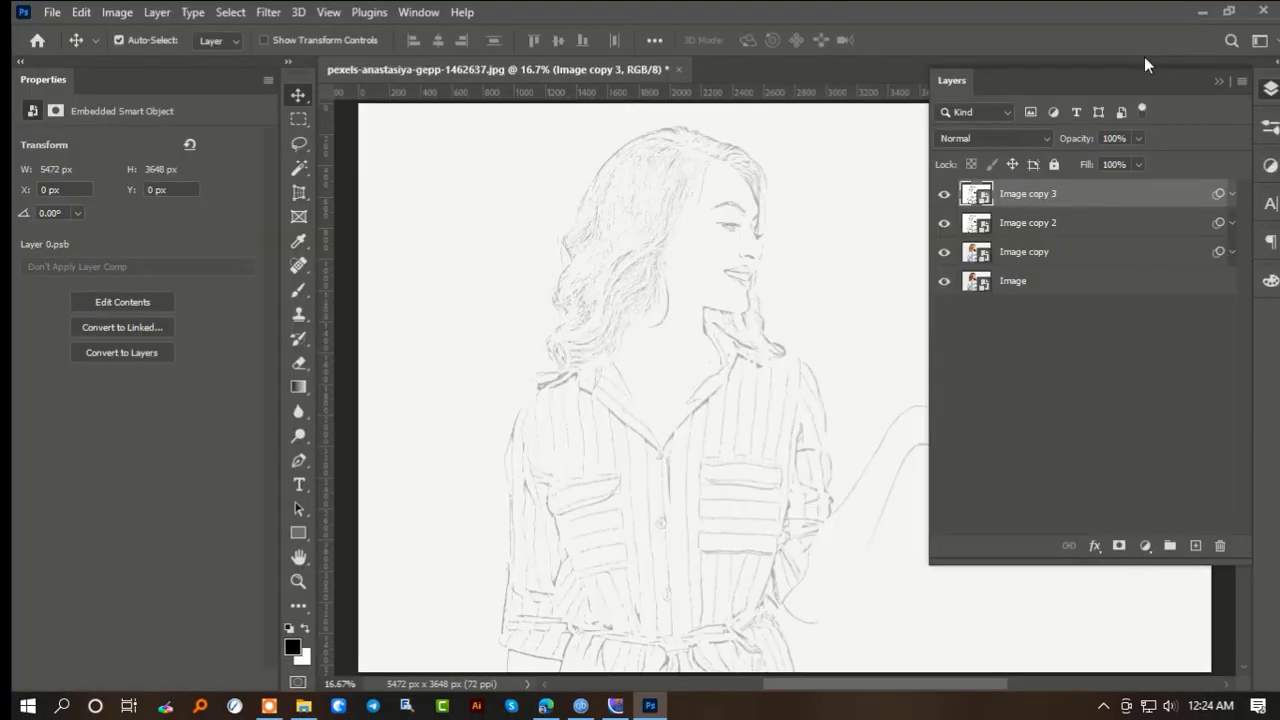
- Set the Image copy 3 layer's blend mode to Lighter Color and add a black-to-white Gradient Map adjustment layer above it
{"action": "left_click", "coordinate": [1024, 139]}
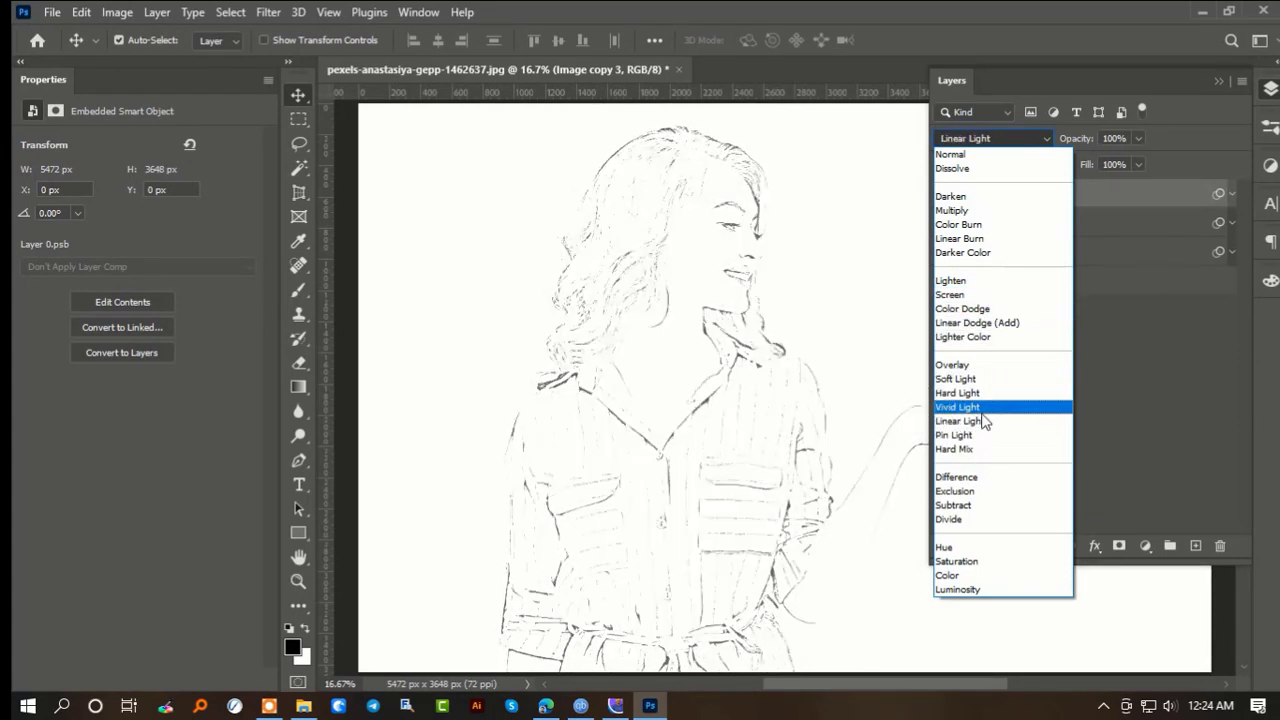
{"action": "left_click", "coordinate": [966, 337]}
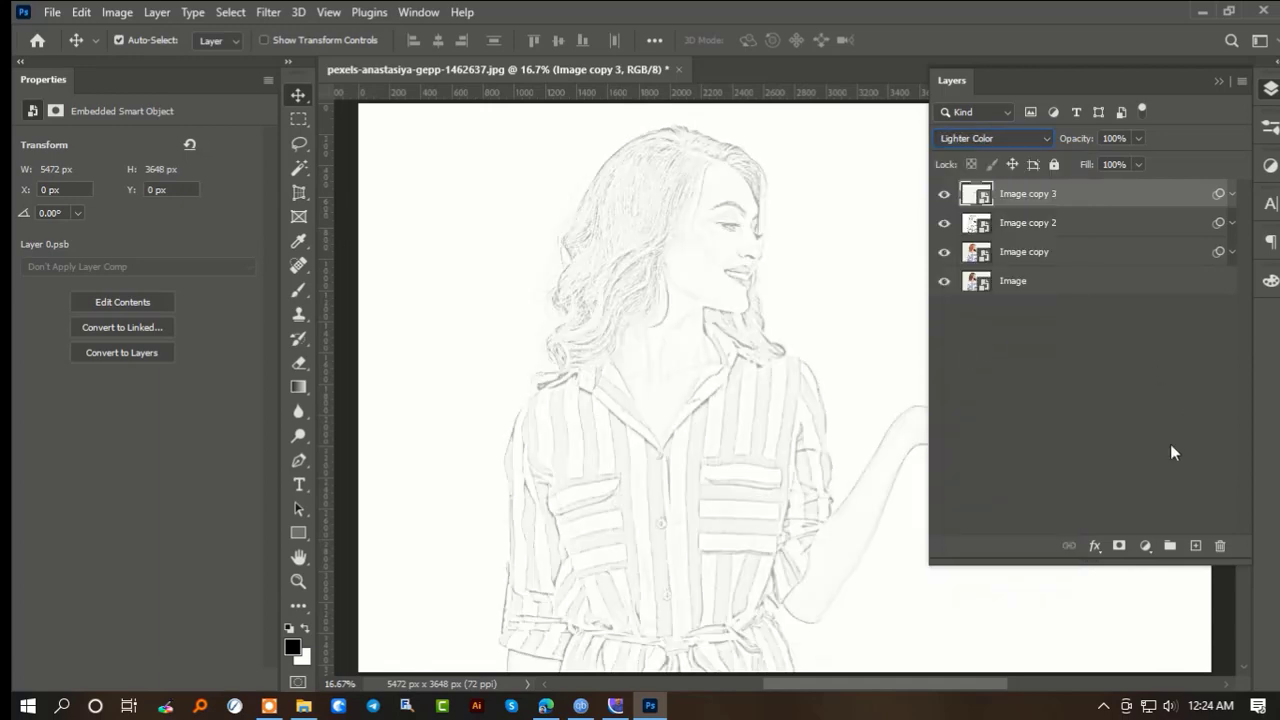
{"action": "left_click", "coordinate": [1146, 546]}
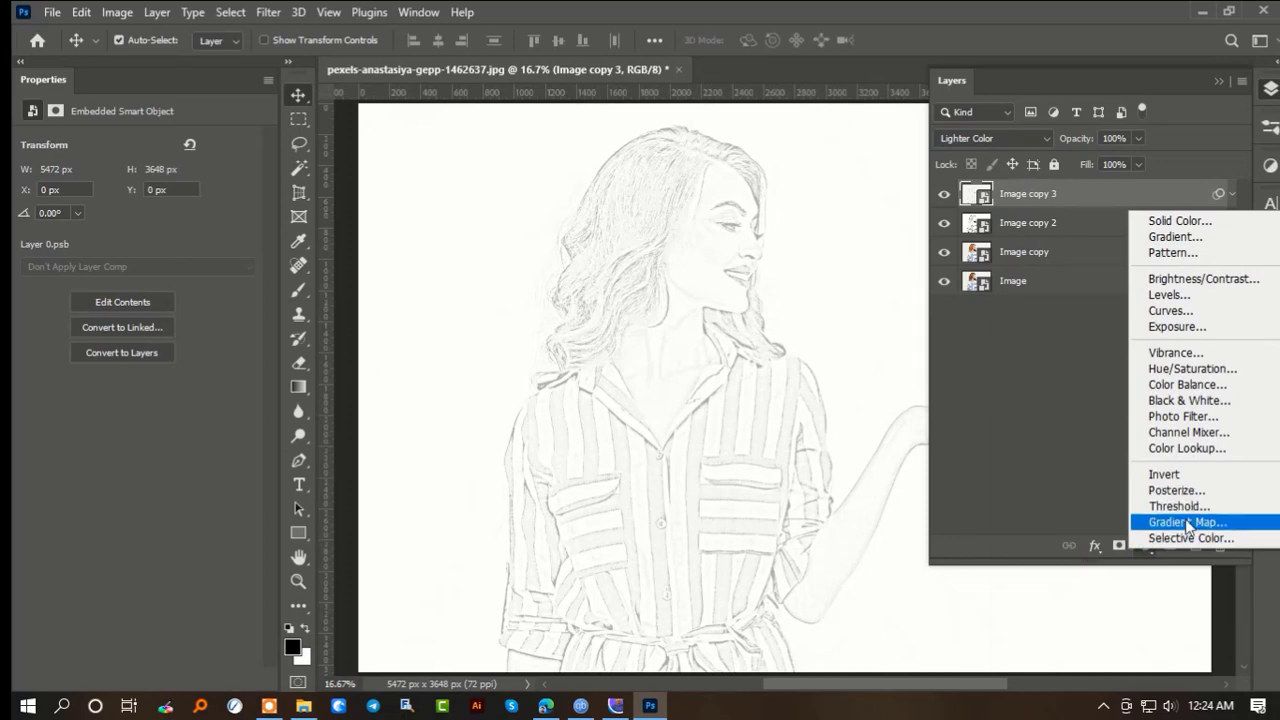
{"action": "left_click", "coordinate": [1188, 524]}
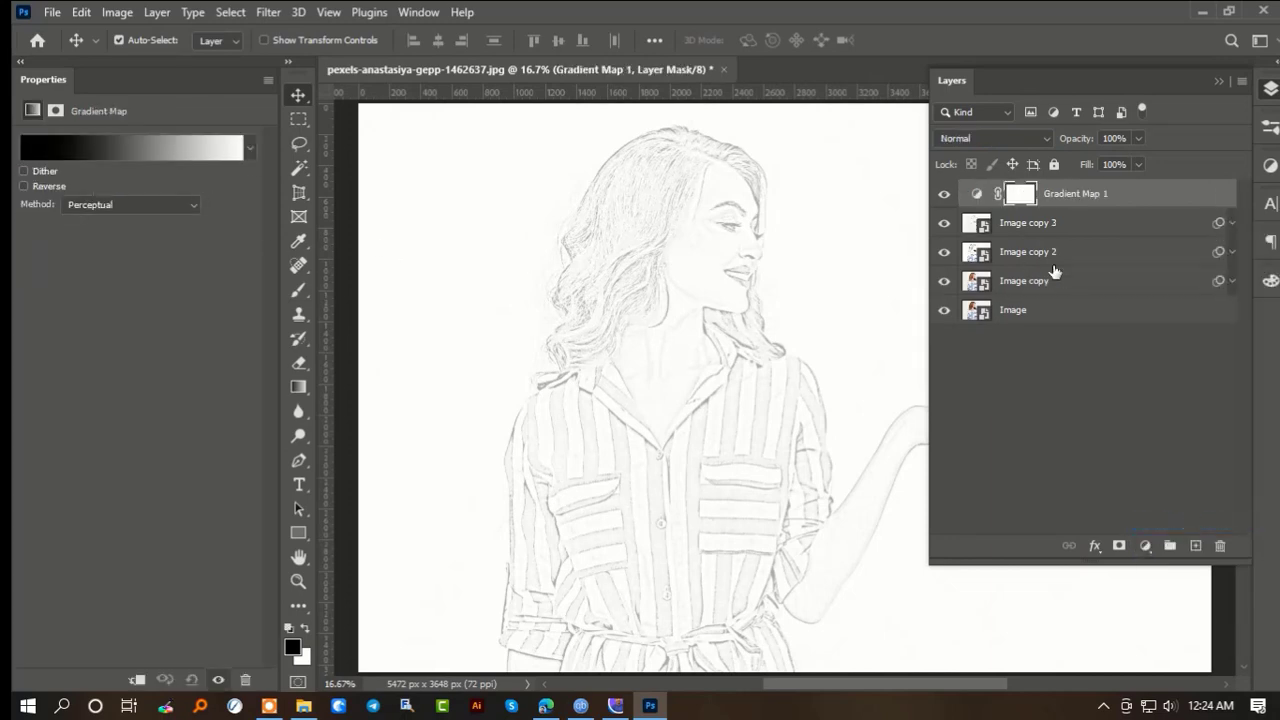
- Add a Color Lookup adjustment layer above the gradient map and load the Kodak 5218 Kodak 2395 3D LUT
{"action": "left_click", "coordinate": [1146, 545]}
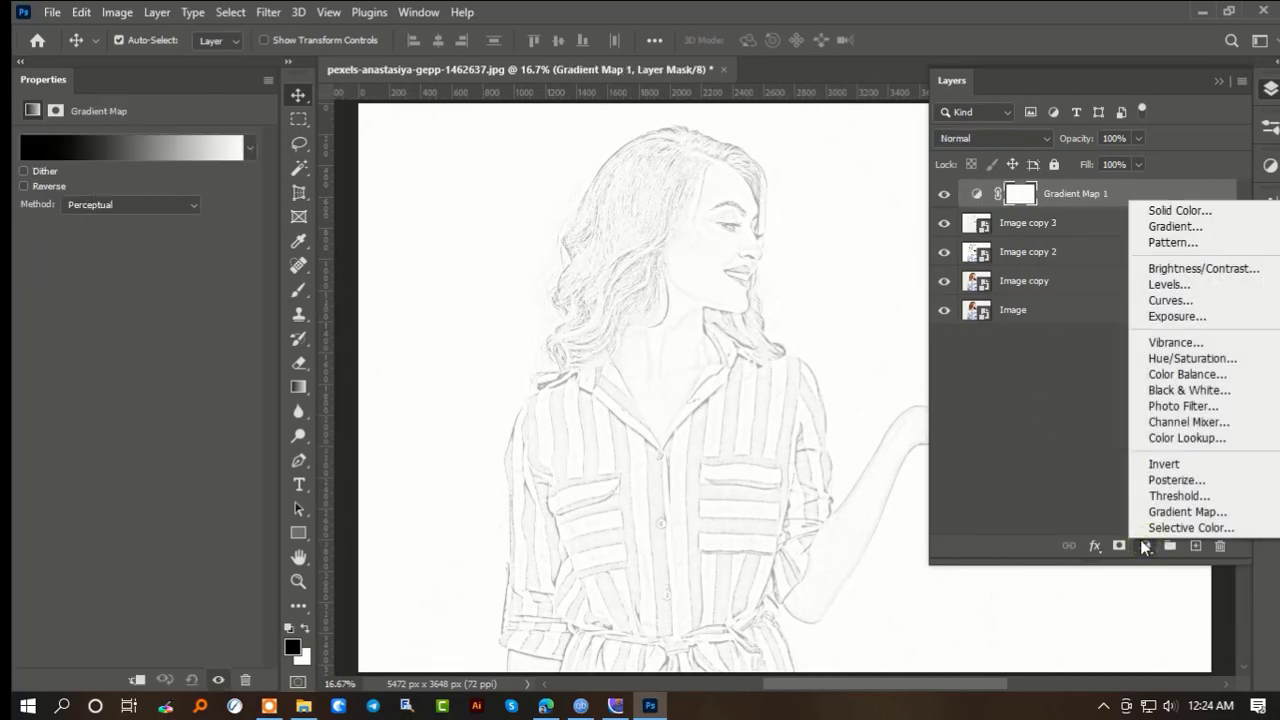
{"action": "left_click", "coordinate": [1204, 448]}
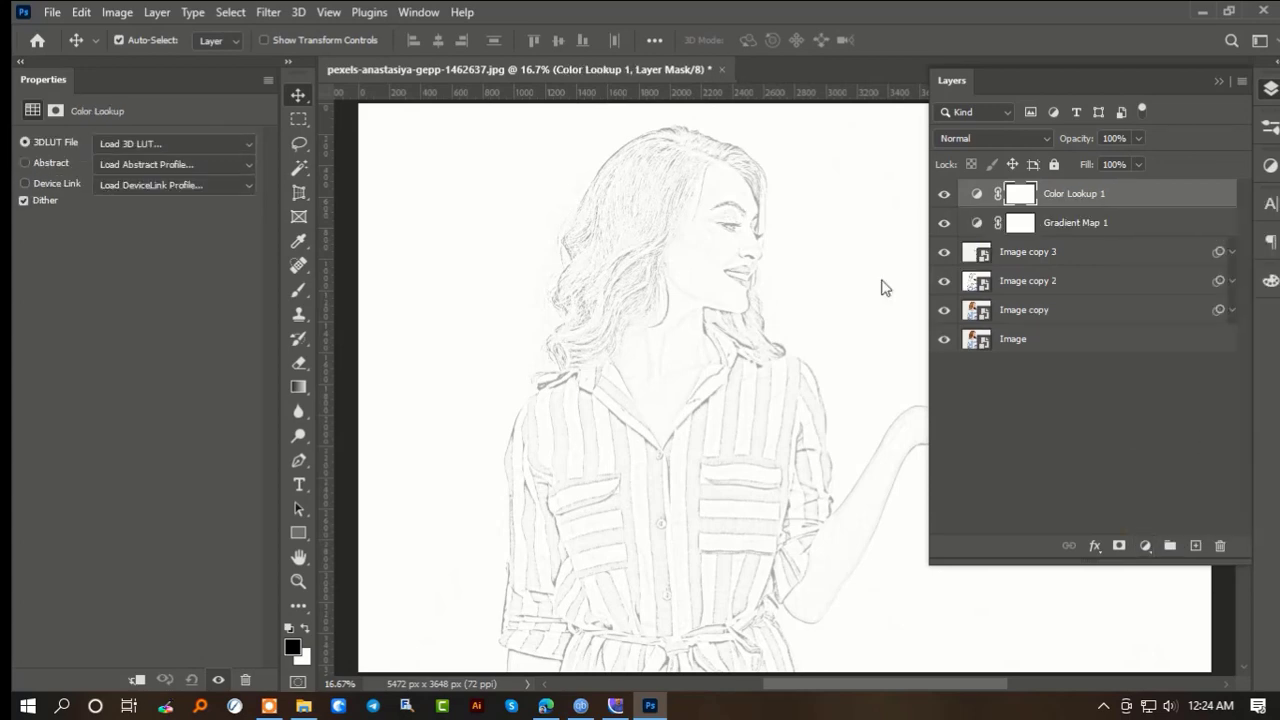
{"action": "left_click", "coordinate": [226, 142]}
{"action": "left_click", "coordinate": [208, 258]}
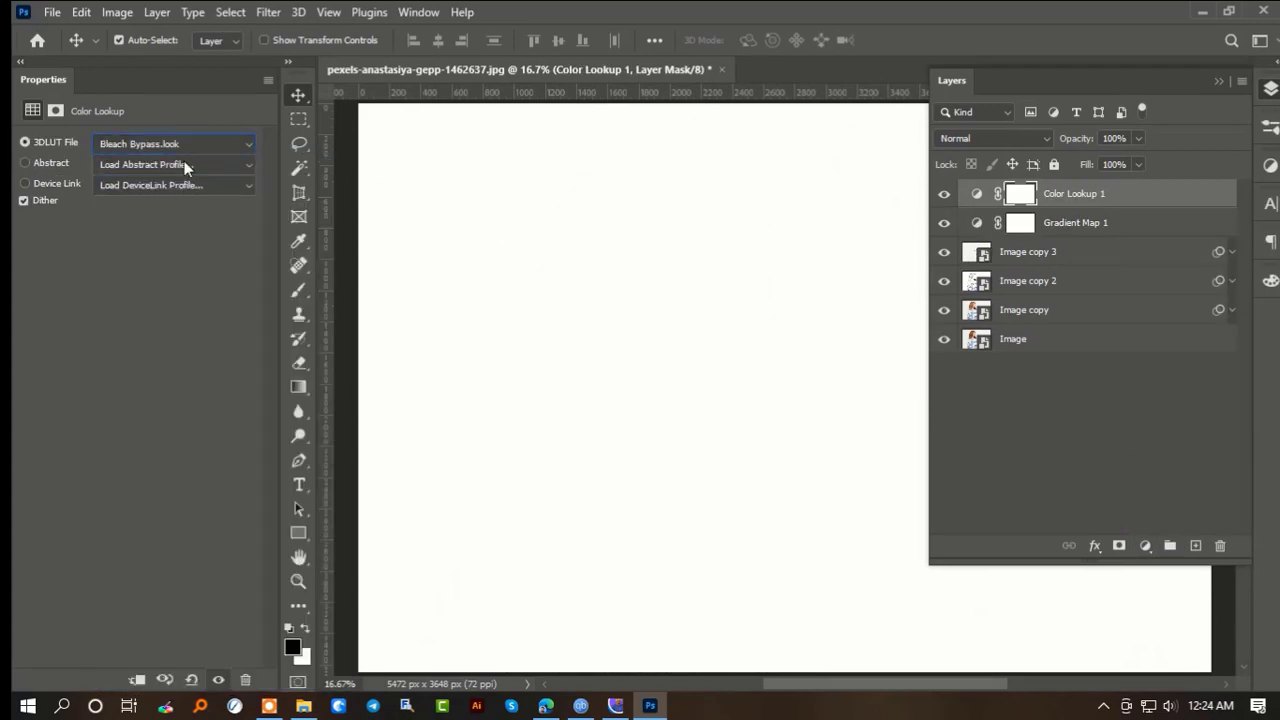
{"action": "left_click", "coordinate": [1218, 79]}
{"action": "left_click", "coordinate": [182, 143]}
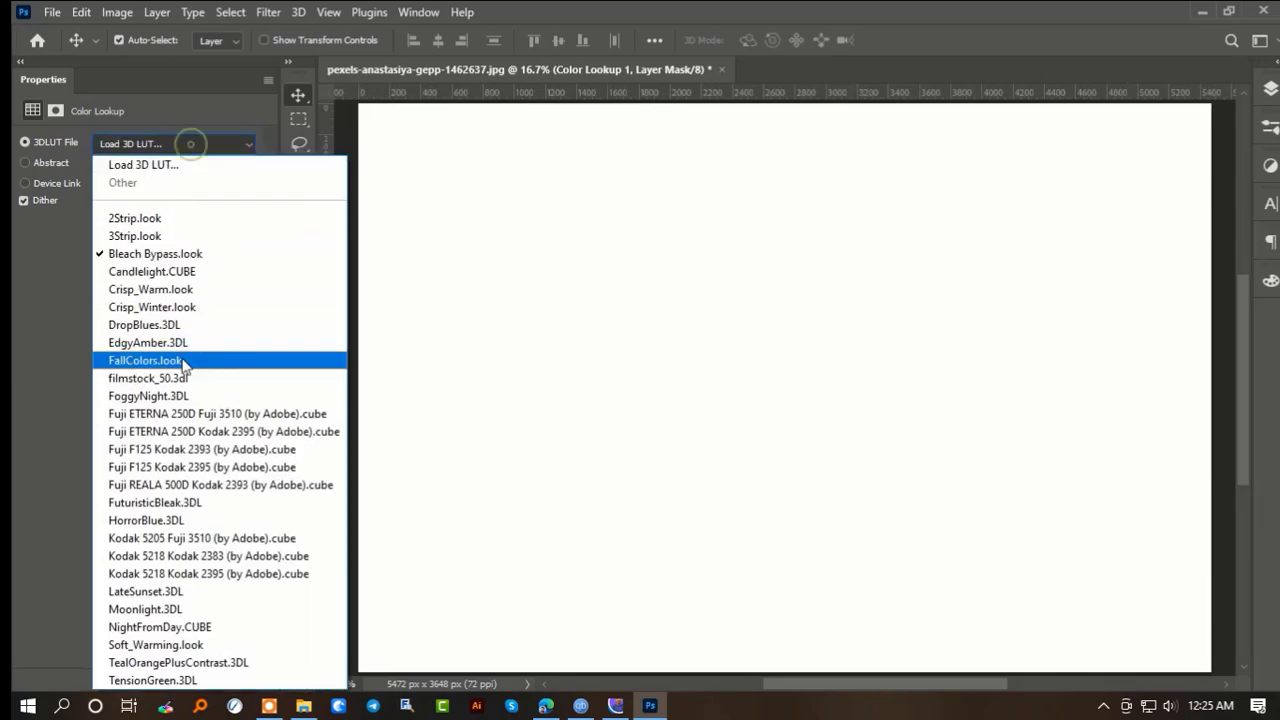
{"action": "left_click", "coordinate": [173, 428]}
{"action": "left_click", "coordinate": [176, 144]}
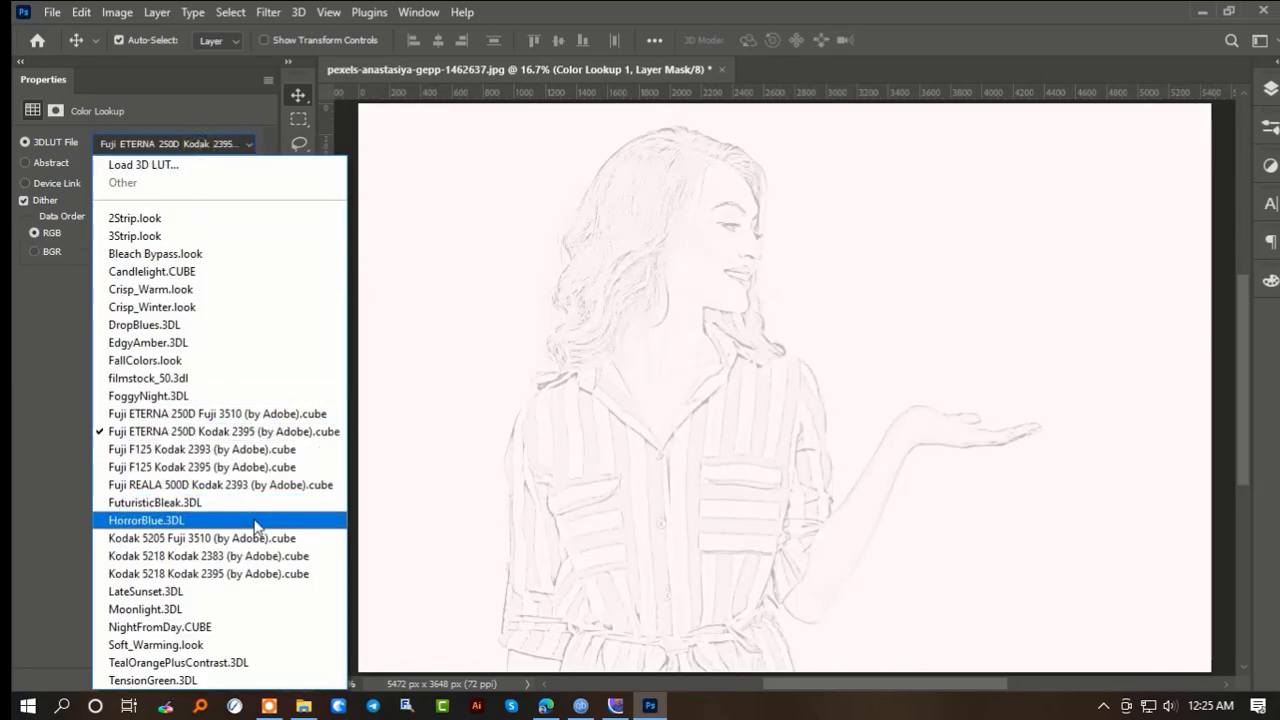
{"action": "left_click", "coordinate": [265, 574]}
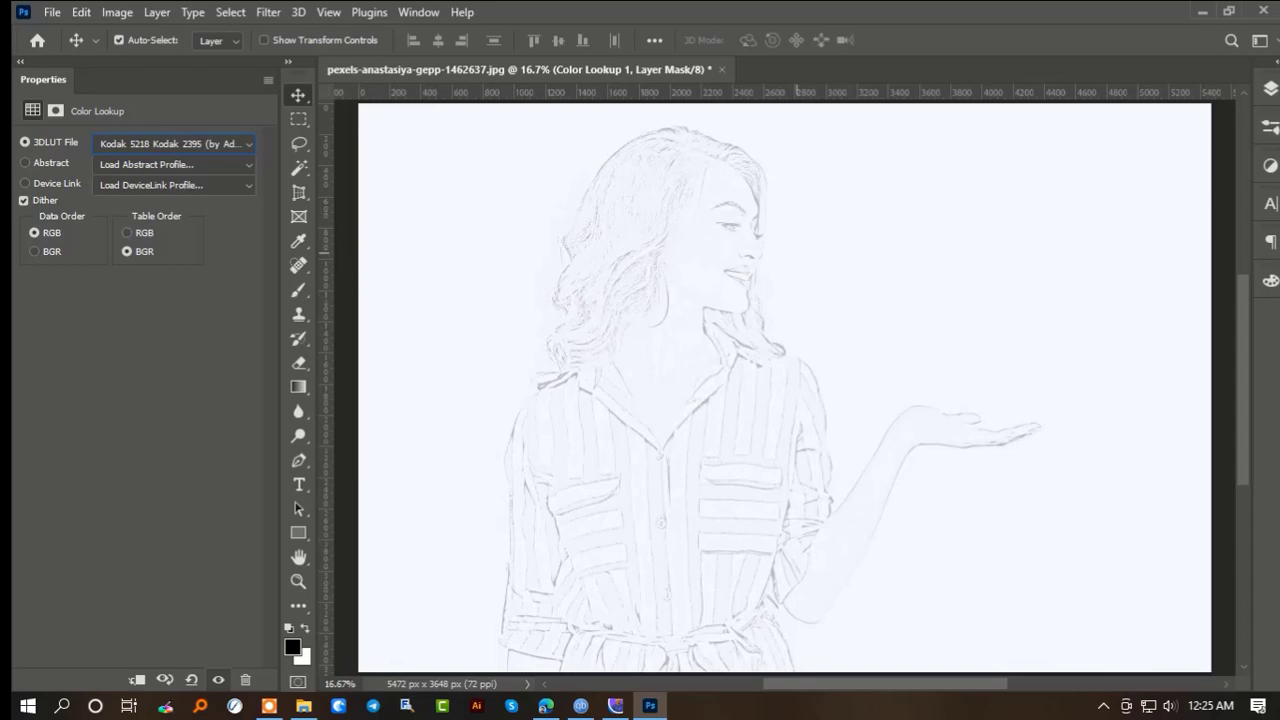
- Add a Vibrance adjustment layer above the Color Lookup layer and set its vibrance to +100
{"action": "left_click", "coordinate": [1272, 89]}
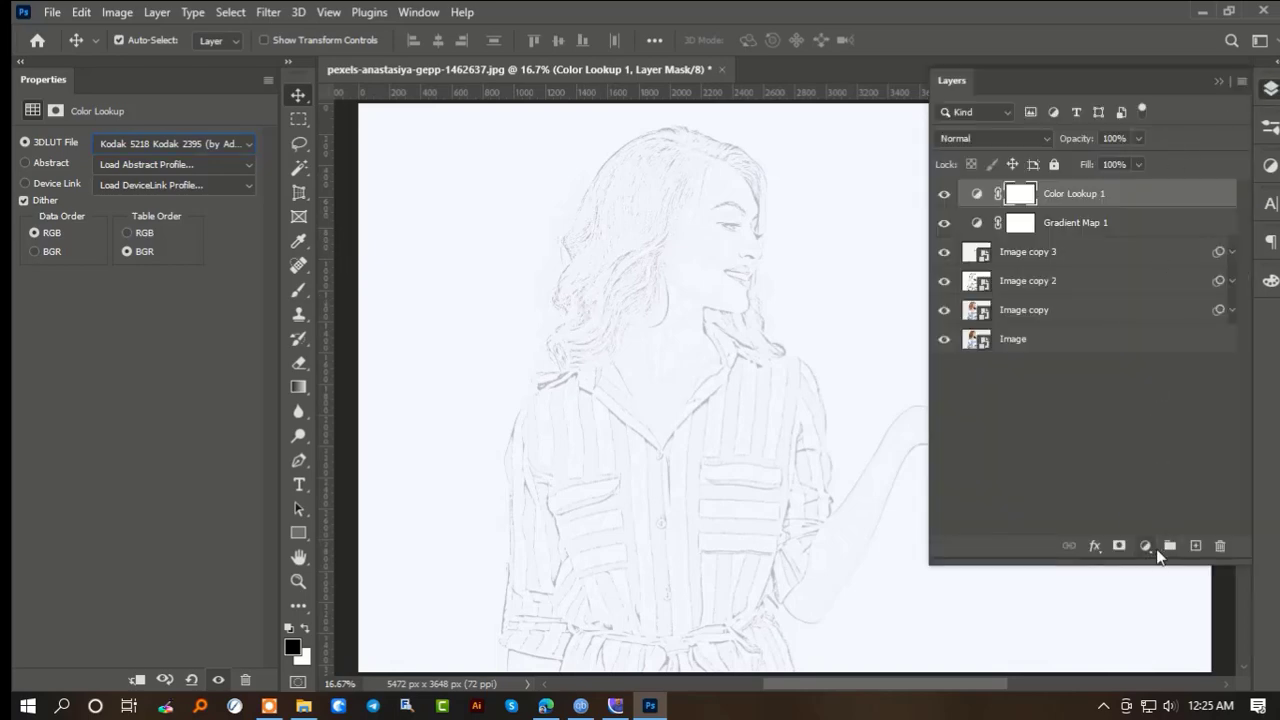
{"action": "left_click", "coordinate": [1145, 546]}
{"action": "left_click", "coordinate": [1185, 352]}
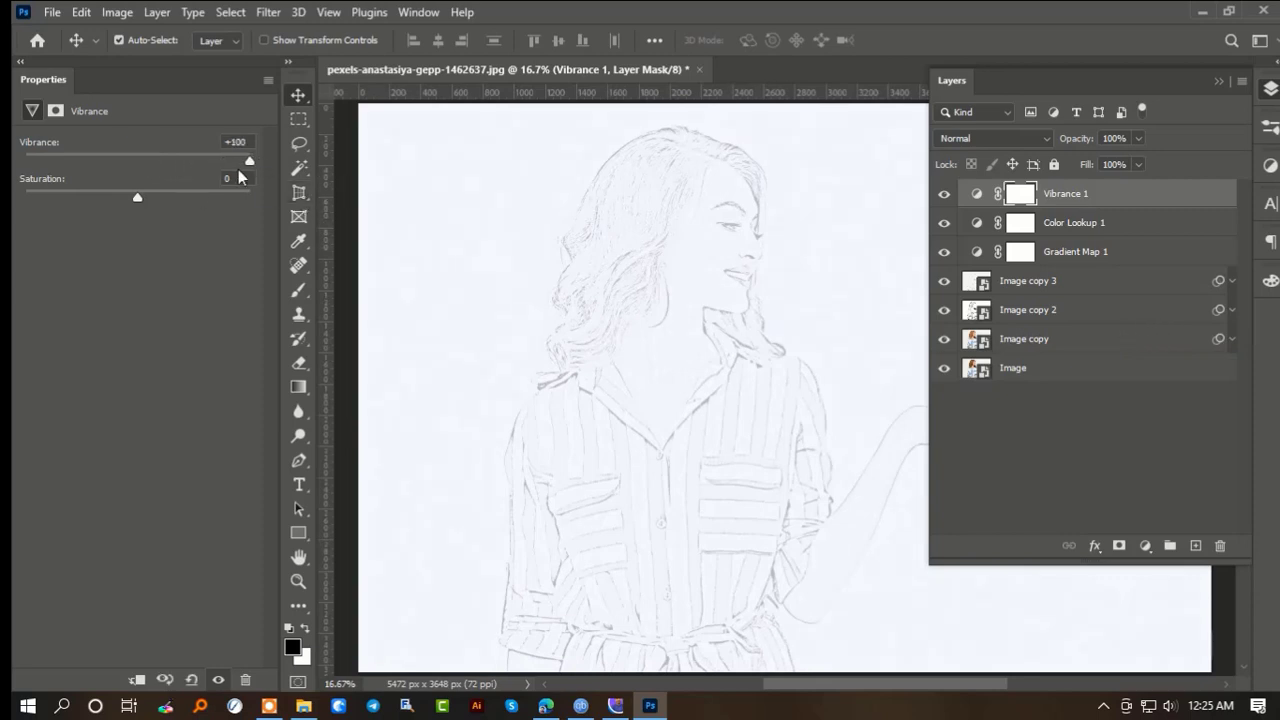
{"action": "mouse_move", "coordinate": [249, 164]}
{"action": "left_mouse_down"}
{"action": "mouse_move", "coordinate": [122, 158]}
{"action": "mouse_move", "coordinate": [264, 152]}
{"action": "left_mouse_up"}
- Add a Color Balance adjustment layer with midtones at Cyan-Red +7, Magenta-Green -1 and Yellow-Blue -16
{"action": "left_click", "coordinate": [1146, 545]}
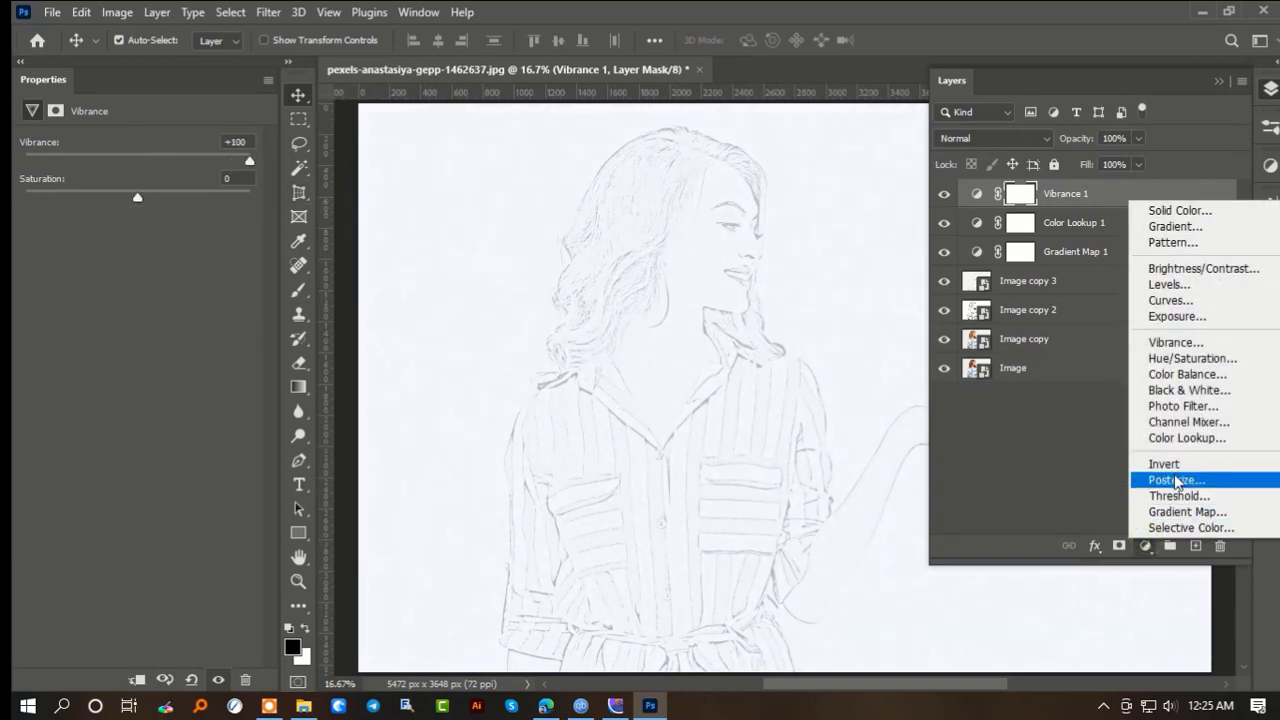
{"action": "left_click", "coordinate": [1220, 375]}
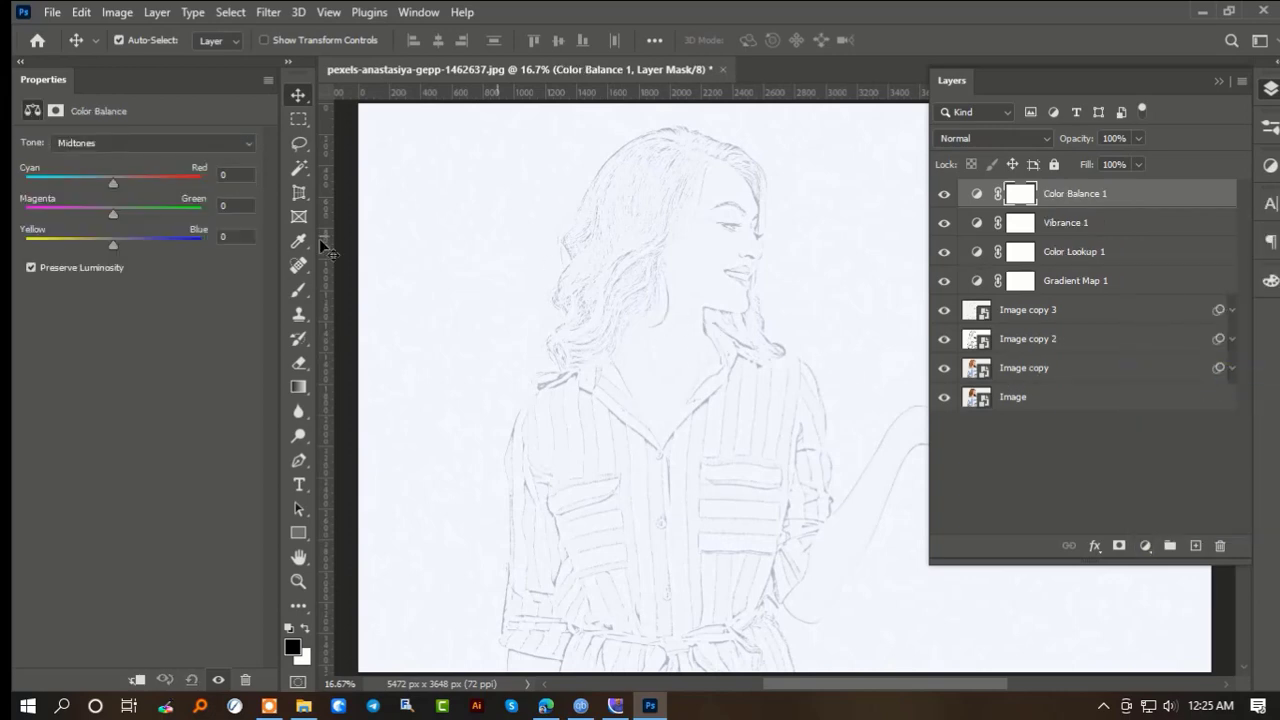
{"action": "left_click_drag", "start_coordinate": [116, 185], "coordinate": [99, 246]}
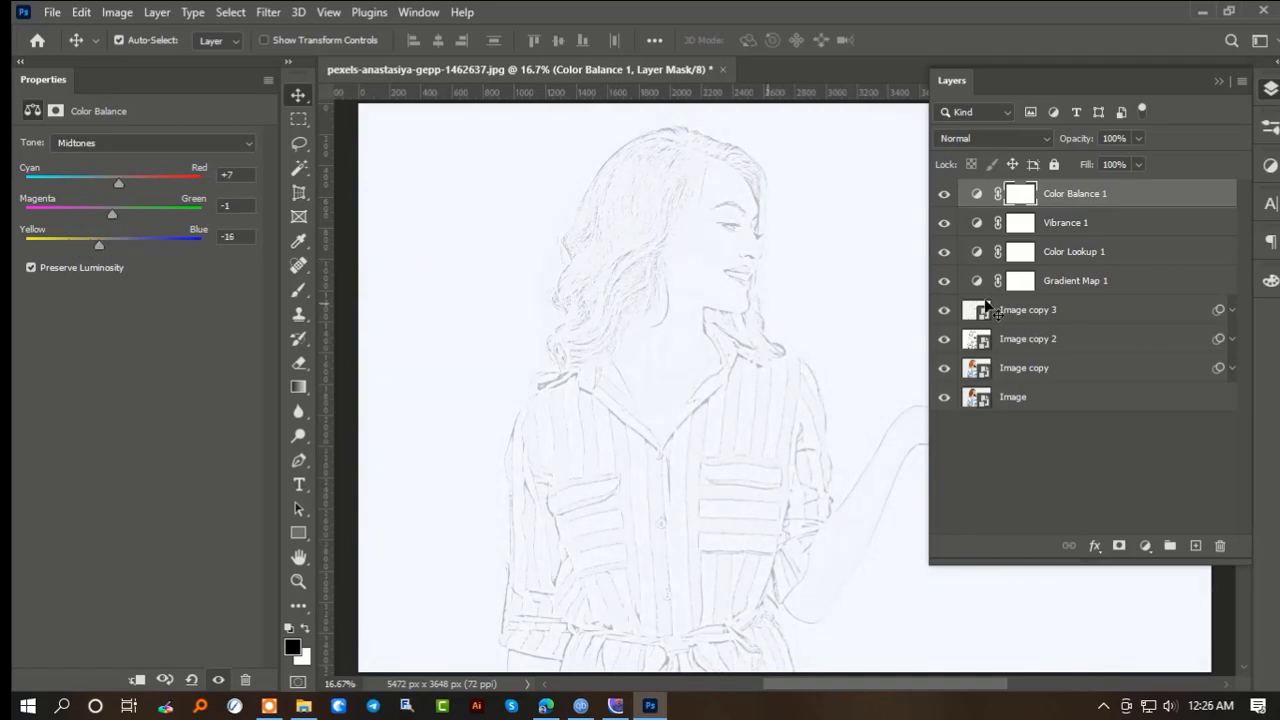
- Add a Levels adjustment layer above the Color Balance layer and adjust its black output level
{"action": "left_click", "coordinate": [1145, 546]}
{"action": "left_click", "coordinate": [1170, 288]}
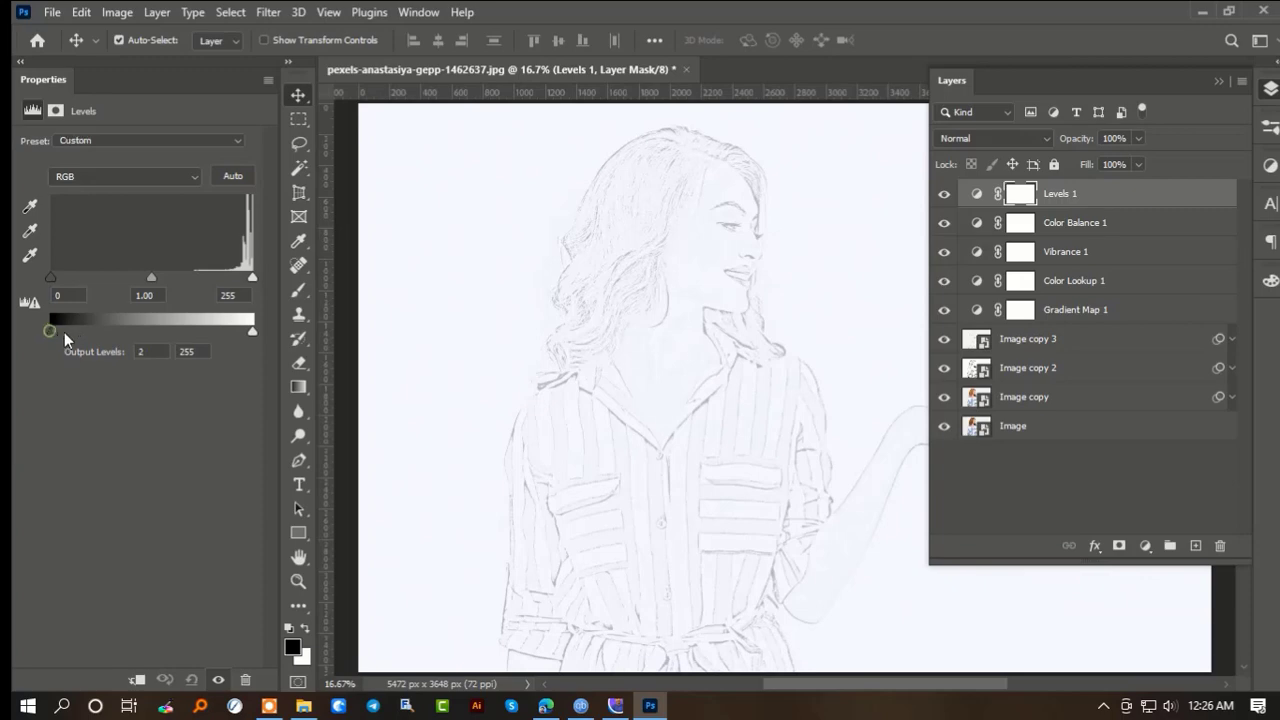
{"action": "mouse_move", "coordinate": [111, 342]}
{"action": "left_mouse_down"}
{"action": "mouse_move", "coordinate": [51, 346]}
{"action": "mouse_move", "coordinate": [94, 339]}
{"action": "left_mouse_up"}
- Add a Brightness/Contrast adjustment layer with brightness -31 and contrast 65
{"action": "left_click", "coordinate": [1145, 545]}
{"action": "left_click", "coordinate": [1236, 278]}
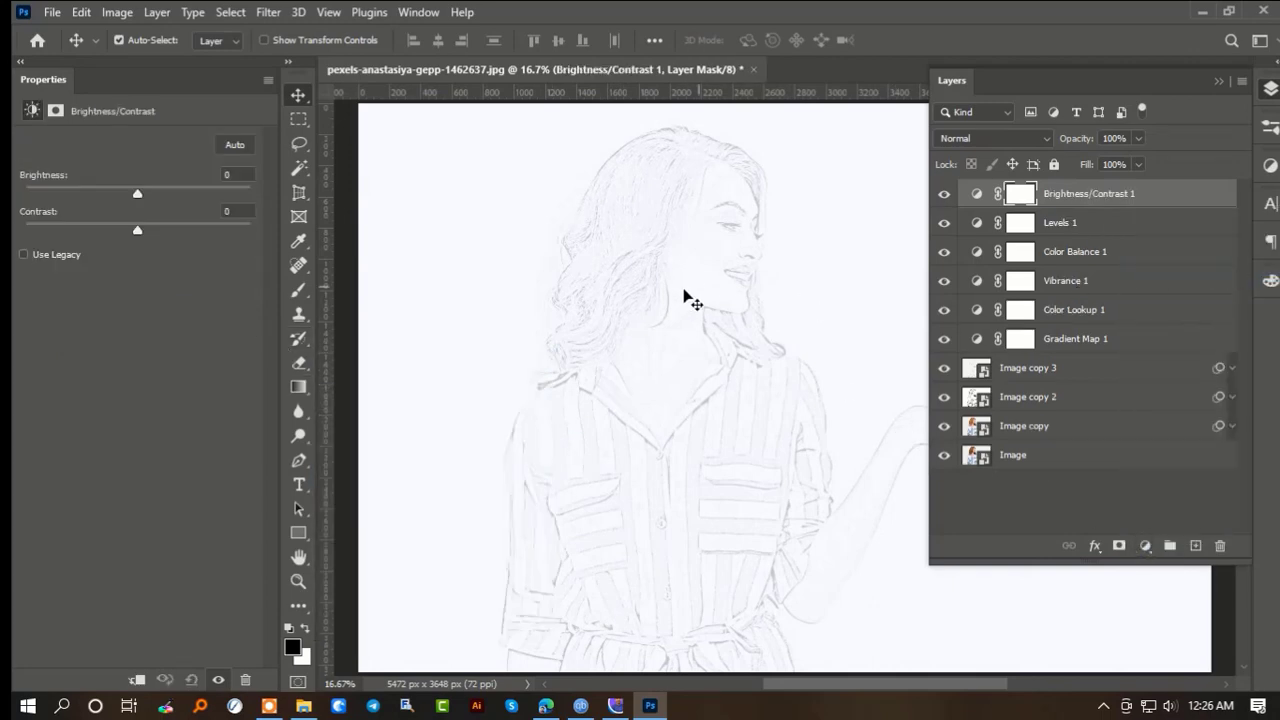
{"action": "mouse_move", "coordinate": [139, 194]}
{"action": "left_mouse_down"}
{"action": "mouse_move", "coordinate": [194, 193]}
{"action": "mouse_move", "coordinate": [100, 210]}
{"action": "mouse_move", "coordinate": [110, 224]}
{"action": "mouse_move", "coordinate": [214, 232]}
{"action": "mouse_move", "coordinate": [64, 243]}
{"action": "left_mouse_up"}
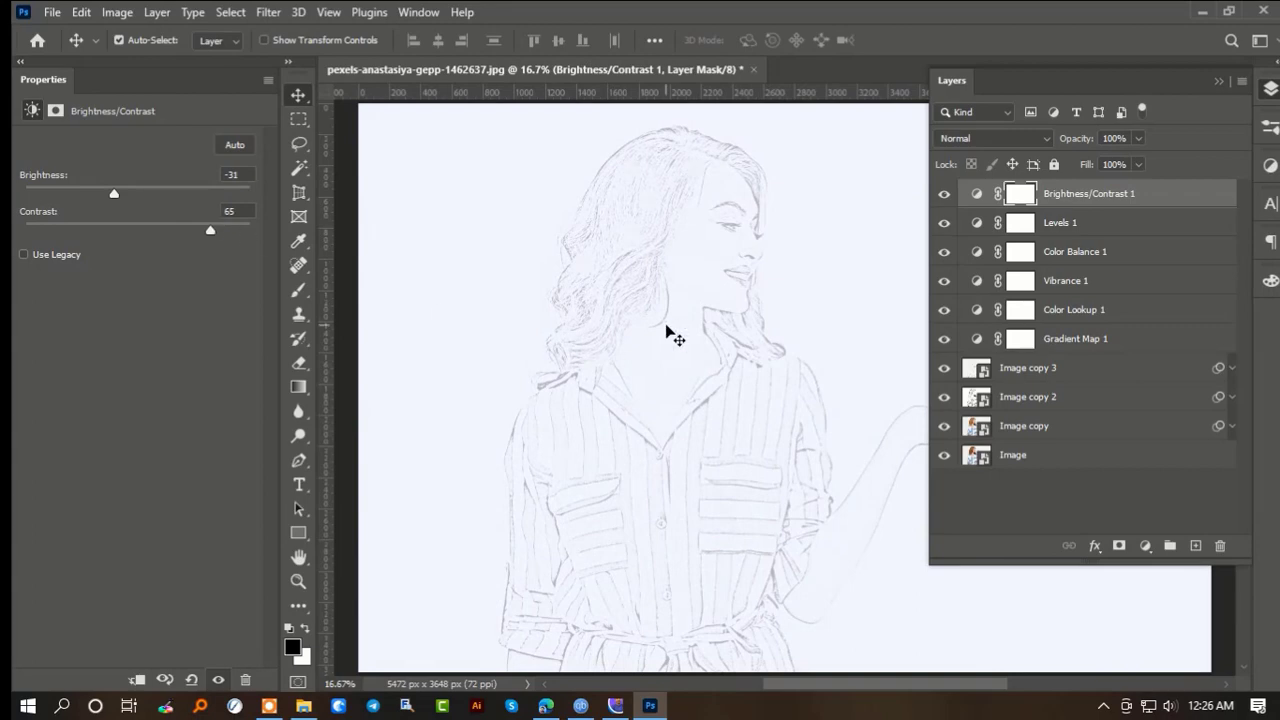
- Add a Black & White adjustment layer and set its Reds to 60 and Yellows to 48
{"action": "left_click", "coordinate": [1146, 545]}
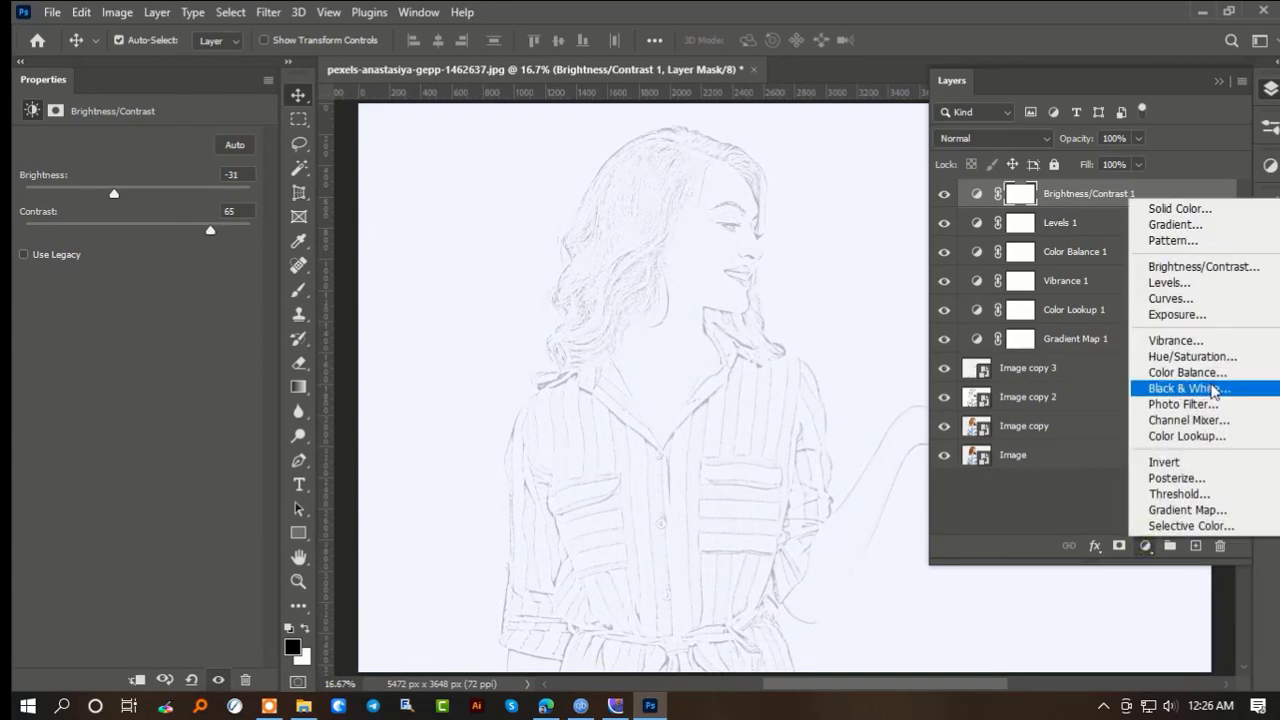
{"action": "left_click", "coordinate": [1214, 390]}
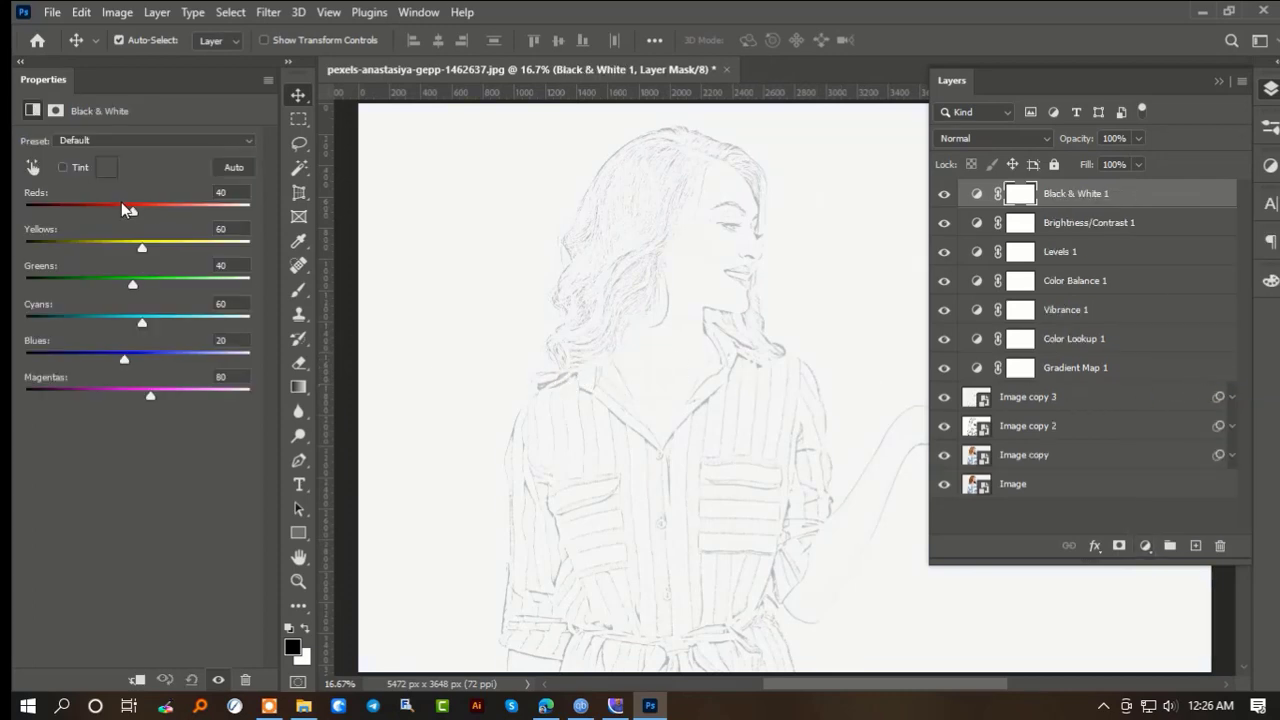
{"action": "left_click_drag", "start_coordinate": [170, 204], "coordinate": [135, 248]}
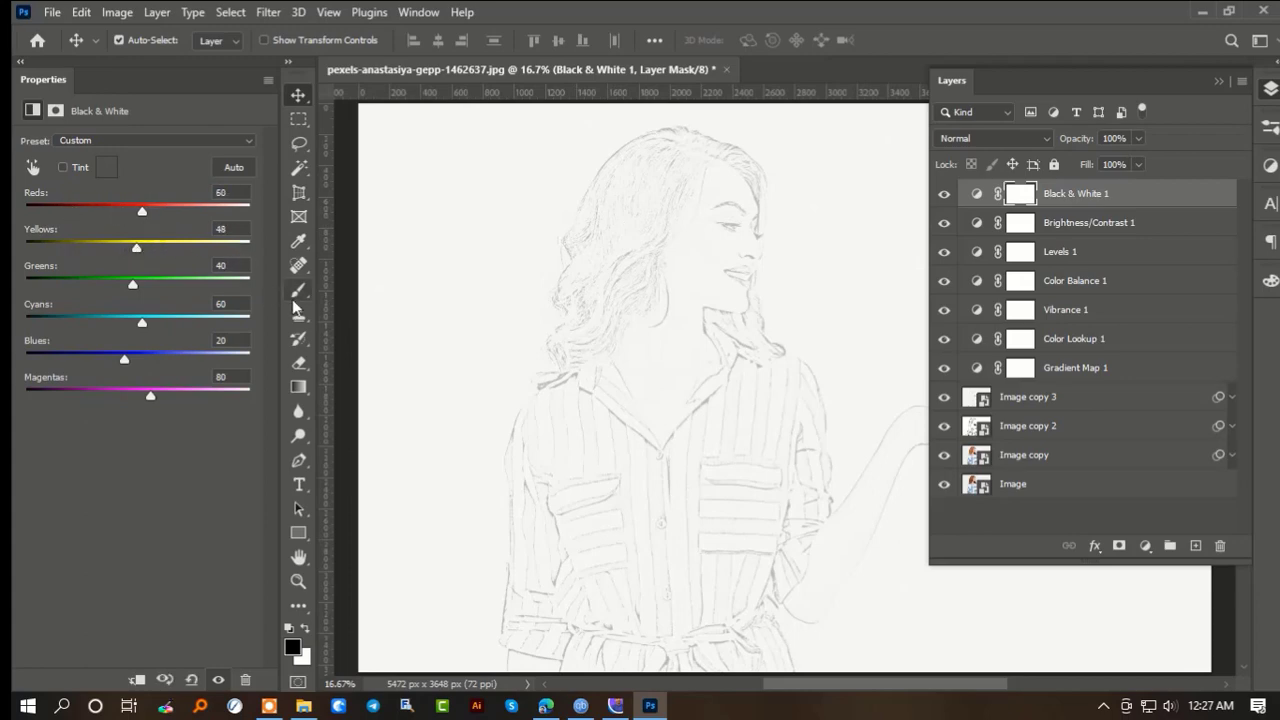
- Try the Soft Light blend mode on the Black & White layer and return it to Normal
{"action": "left_click", "coordinate": [1189, 196]}
{"action": "left_click", "coordinate": [988, 138]}
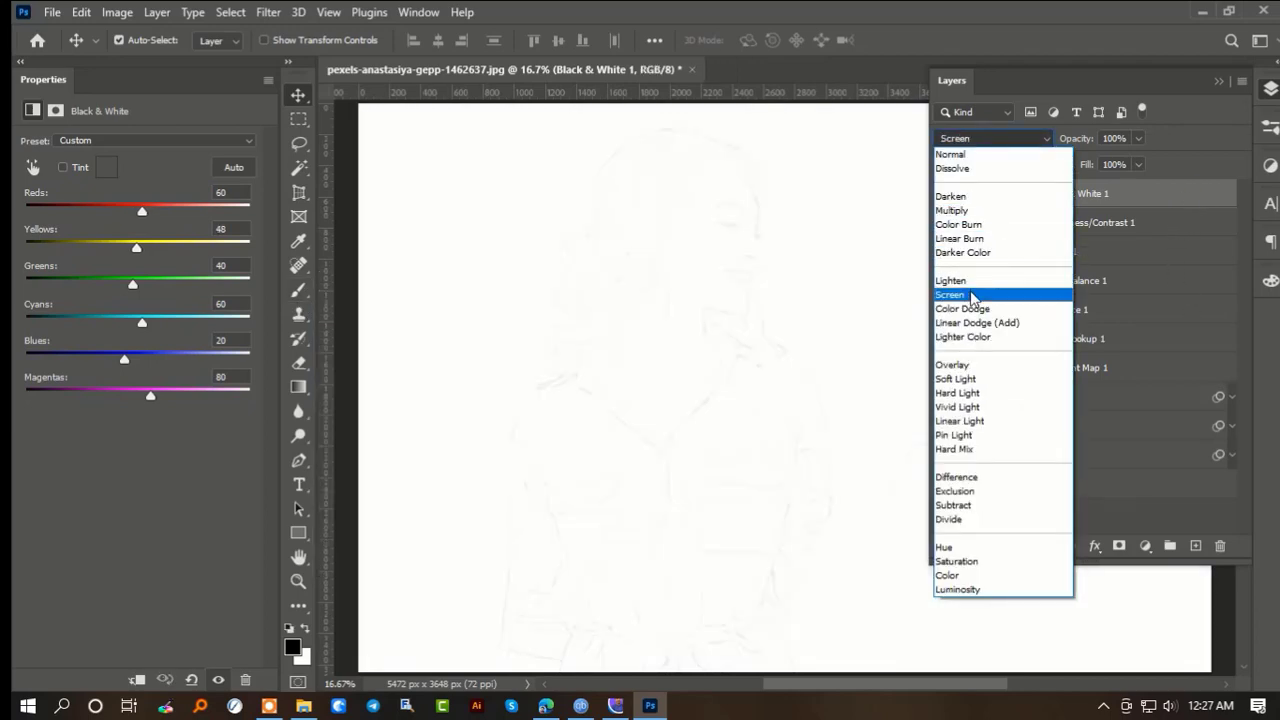
{"action": "left_click", "coordinate": [966, 380]}
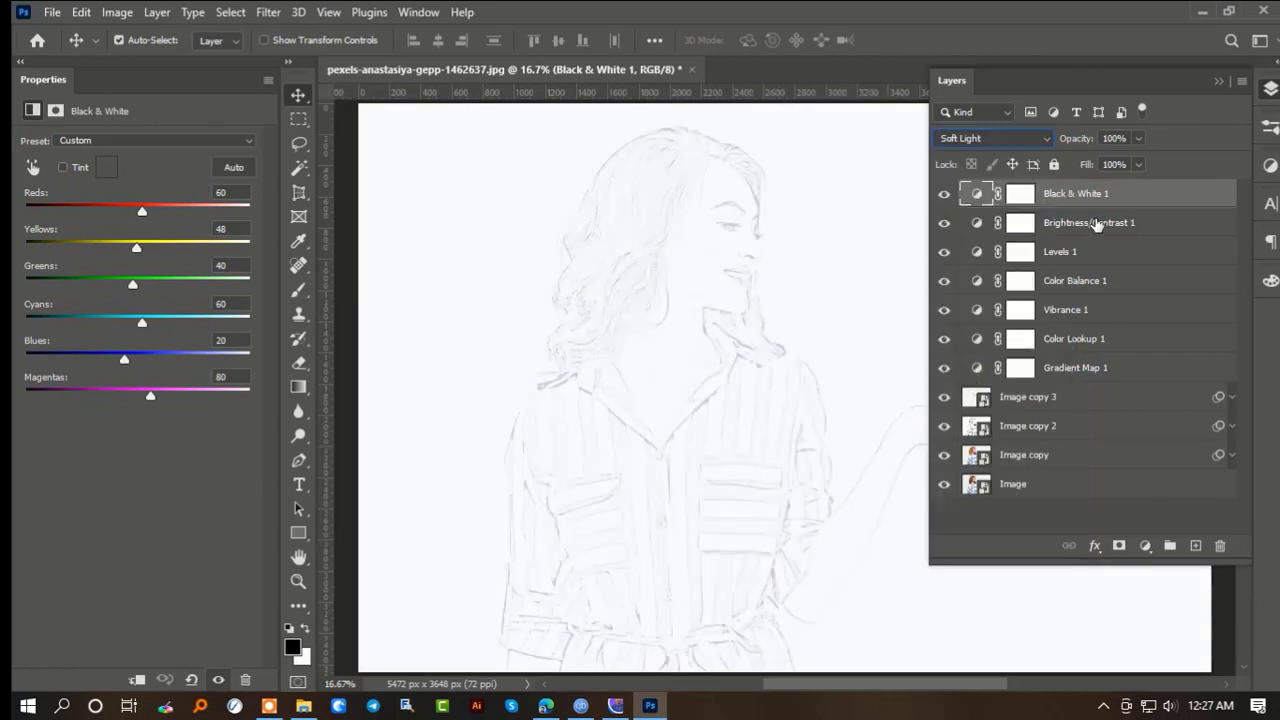
{"action": "left_click", "coordinate": [1033, 140]}
{"action": "left_click", "coordinate": [1015, 160]}
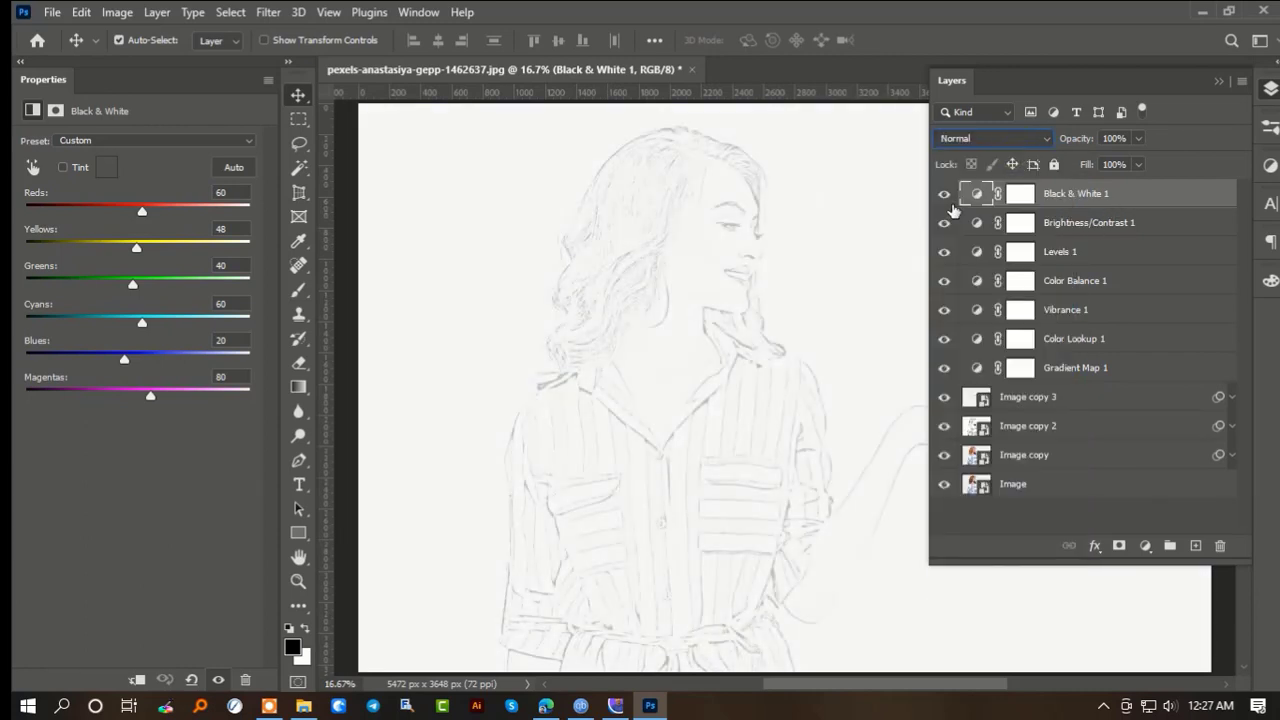
- In the Black & White layer's blending options, set the blend mode to Soft Light and the opacity to 71%
{"action": "double_click", "coordinate": [1125, 195]}
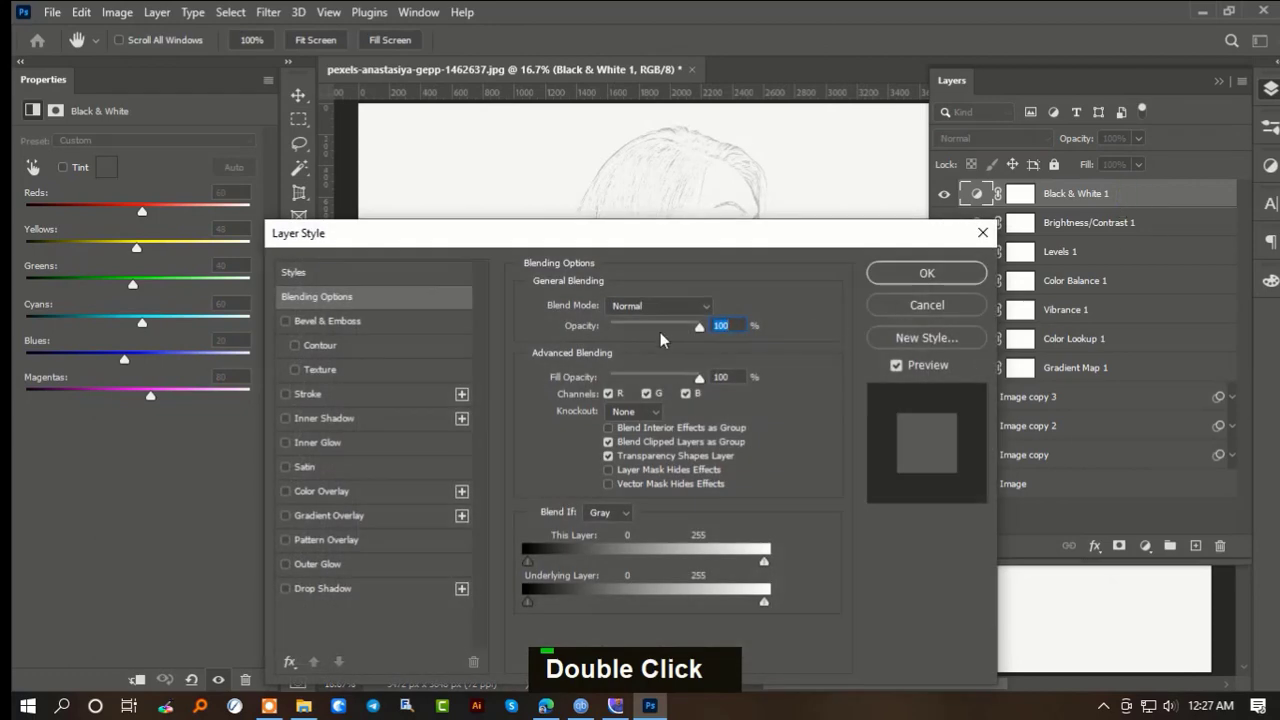
{"action": "left_click_drag", "start_coordinate": [650, 233], "coordinate": [437, 328]}
{"action": "left_click", "coordinate": [453, 400]}
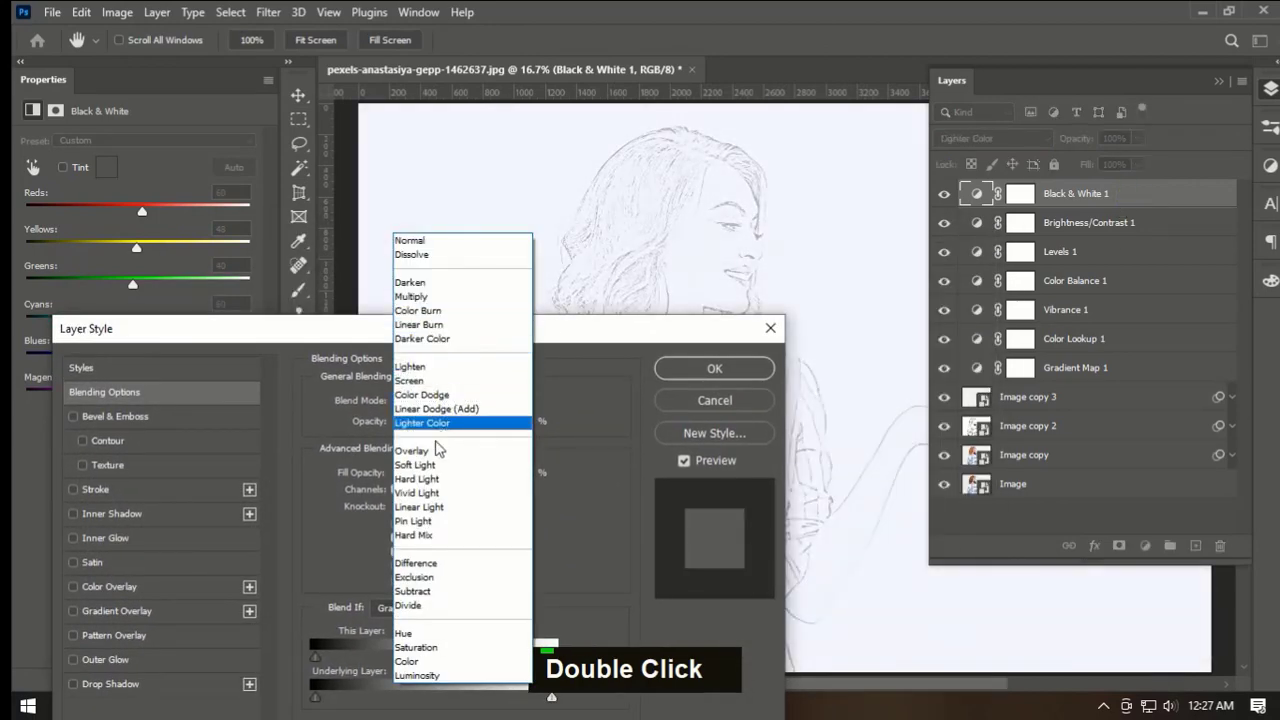
{"action": "left_click", "coordinate": [418, 465]}
{"action": "left_click_drag", "start_coordinate": [678, 340], "coordinate": [503, 172]}
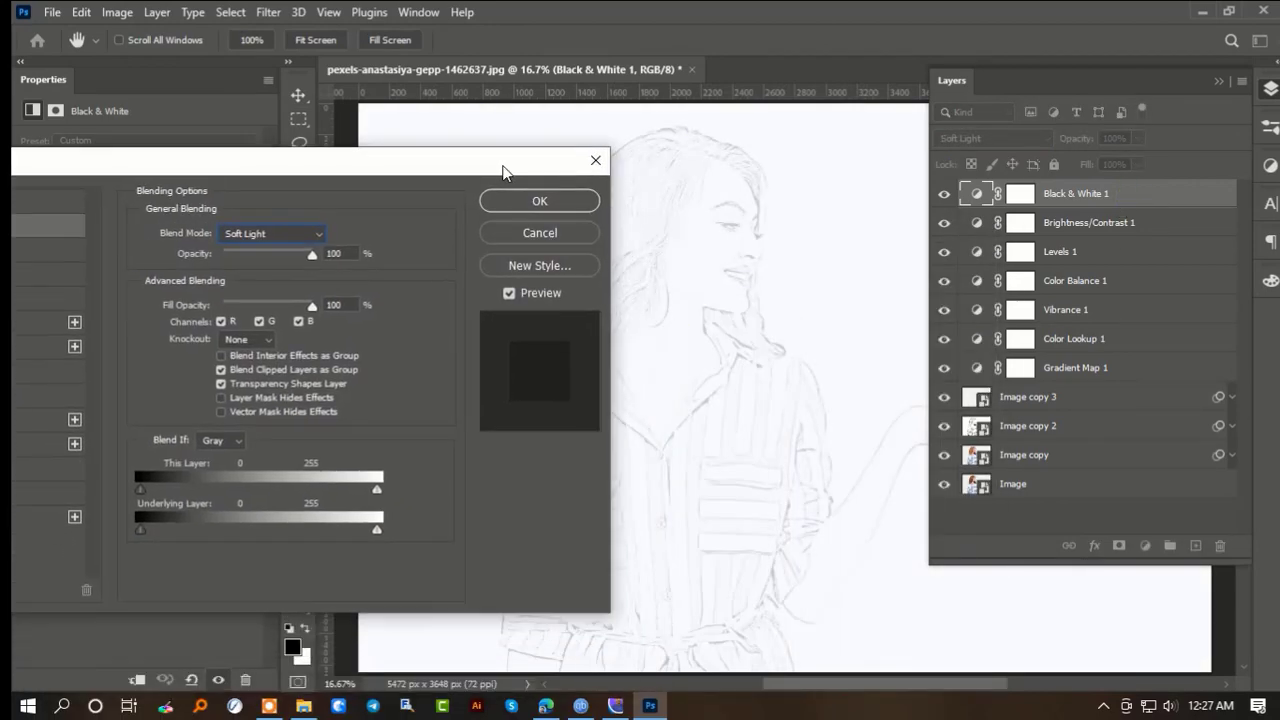
{"action": "left_click_drag", "start_coordinate": [312, 255], "coordinate": [288, 256]}
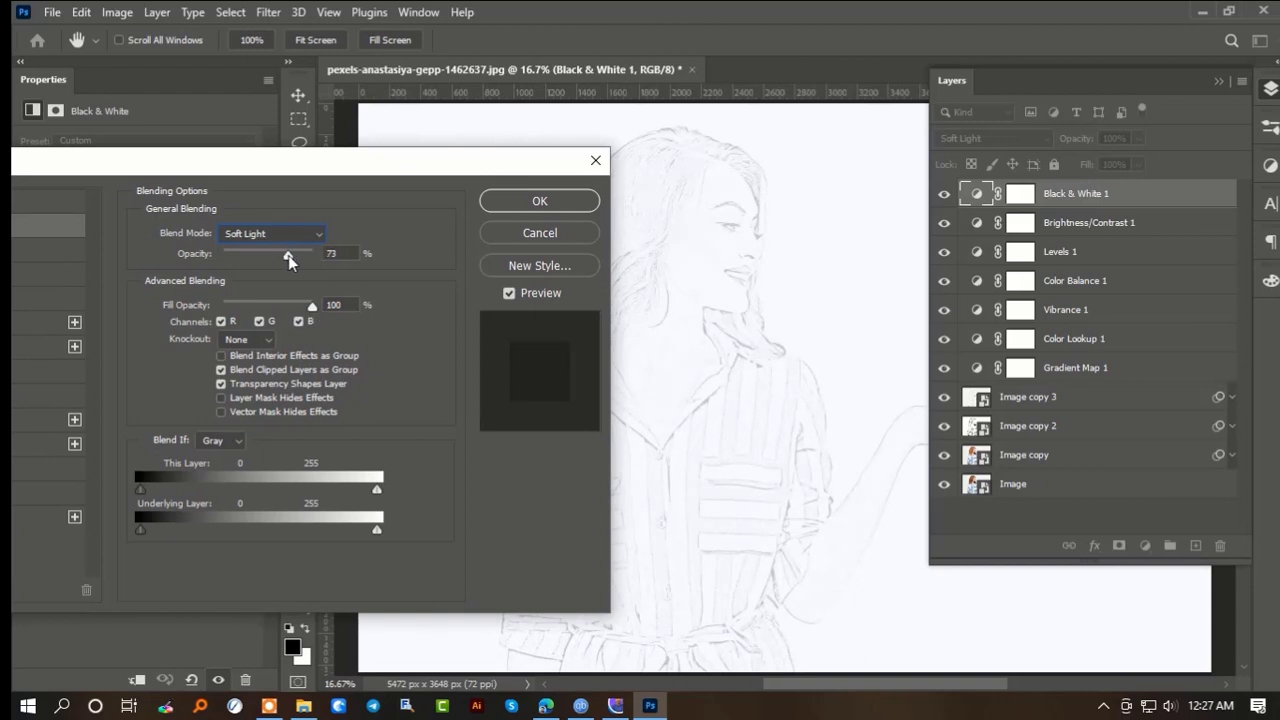
- Split the underlying layer's black Blend If slider toward the midtones and apply the blending options
{"action": "left_click", "coordinate": [140, 527], "text": "alt"}
{"action": "left_click_drag", "start_coordinate": [143, 527], "coordinate": [176, 523]}
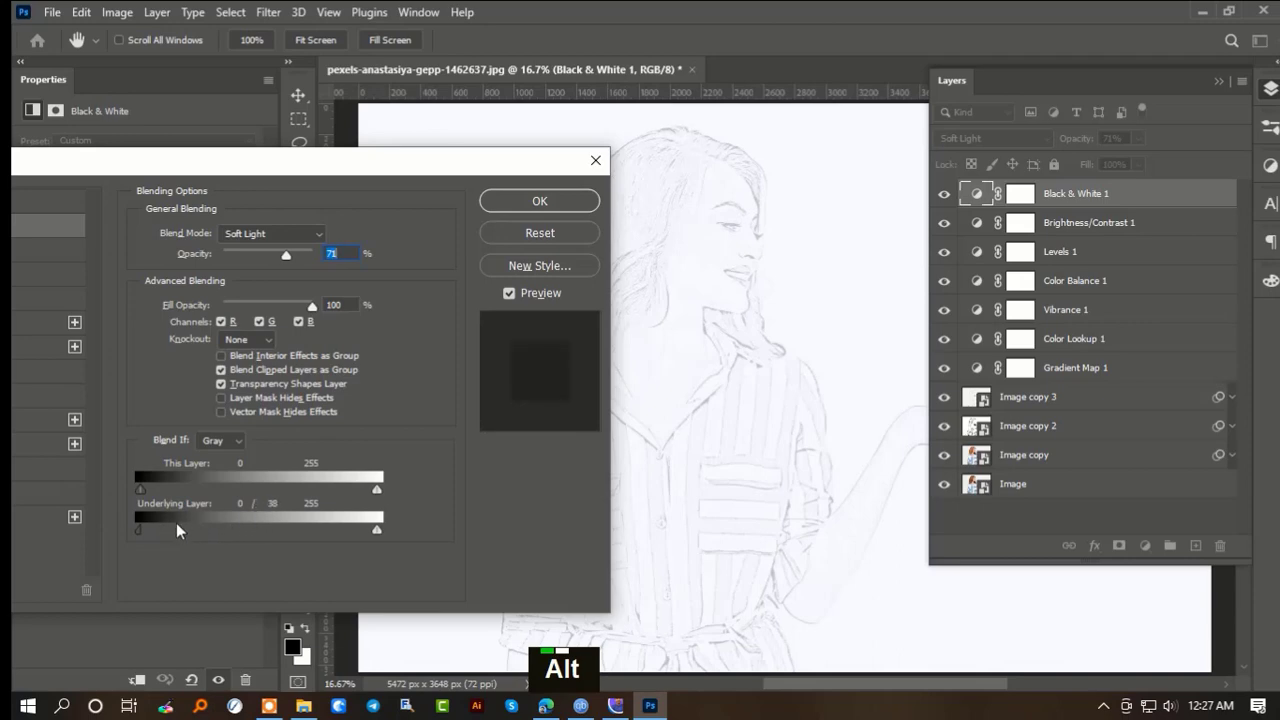
{"action": "left_click", "coordinate": [525, 195]}
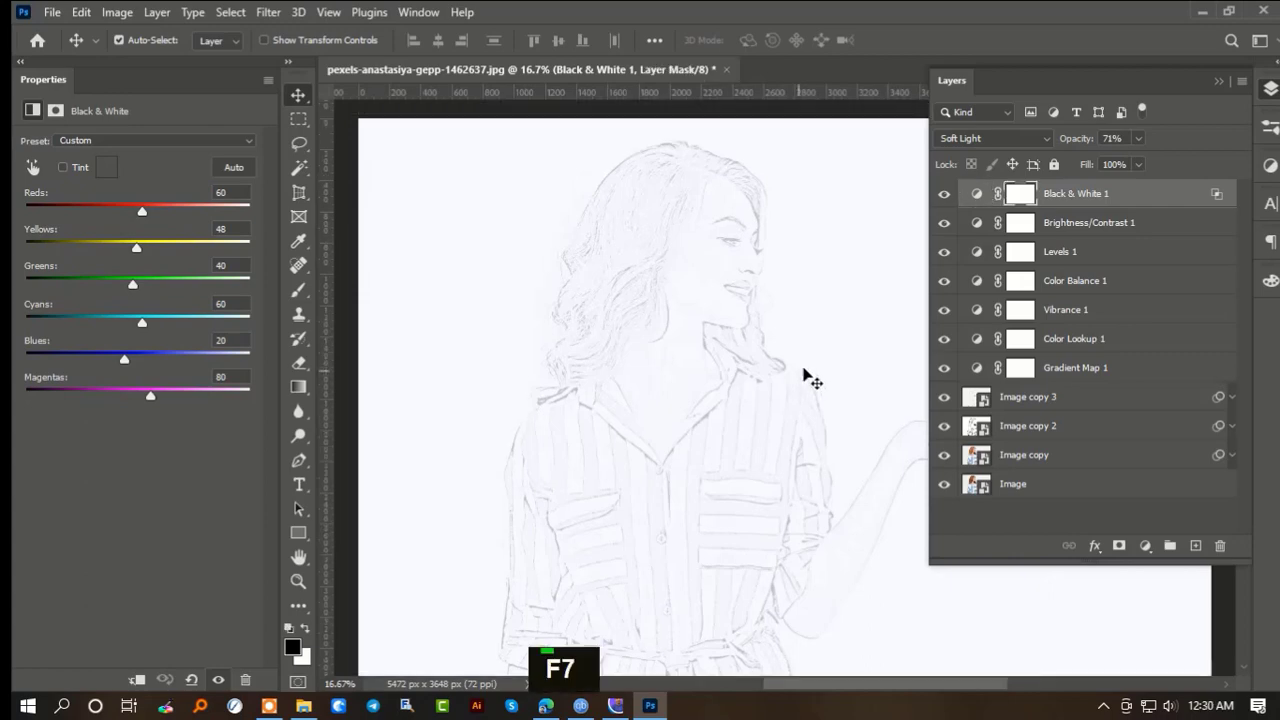
- Add a second Levels adjustment layer above the Black & White layer and collapse the layer list
{"action": "left_click", "coordinate": [1145, 546]}
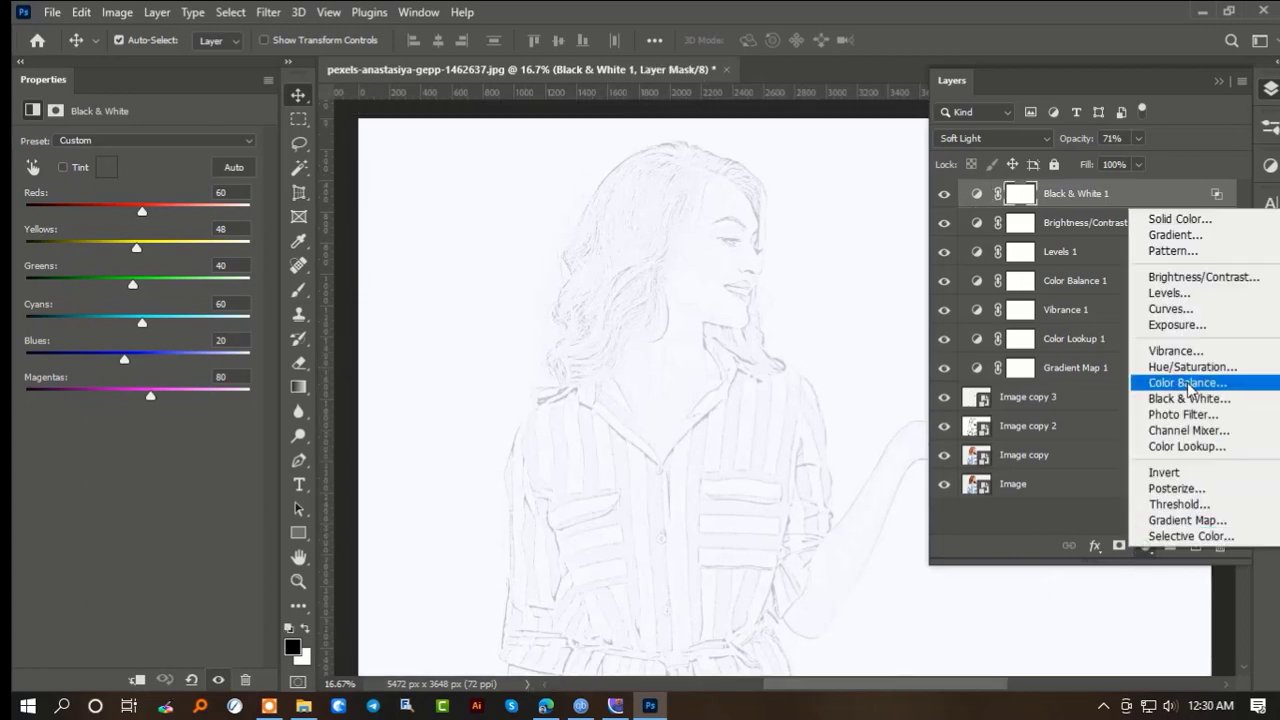
{"action": "left_click", "coordinate": [1169, 293]}
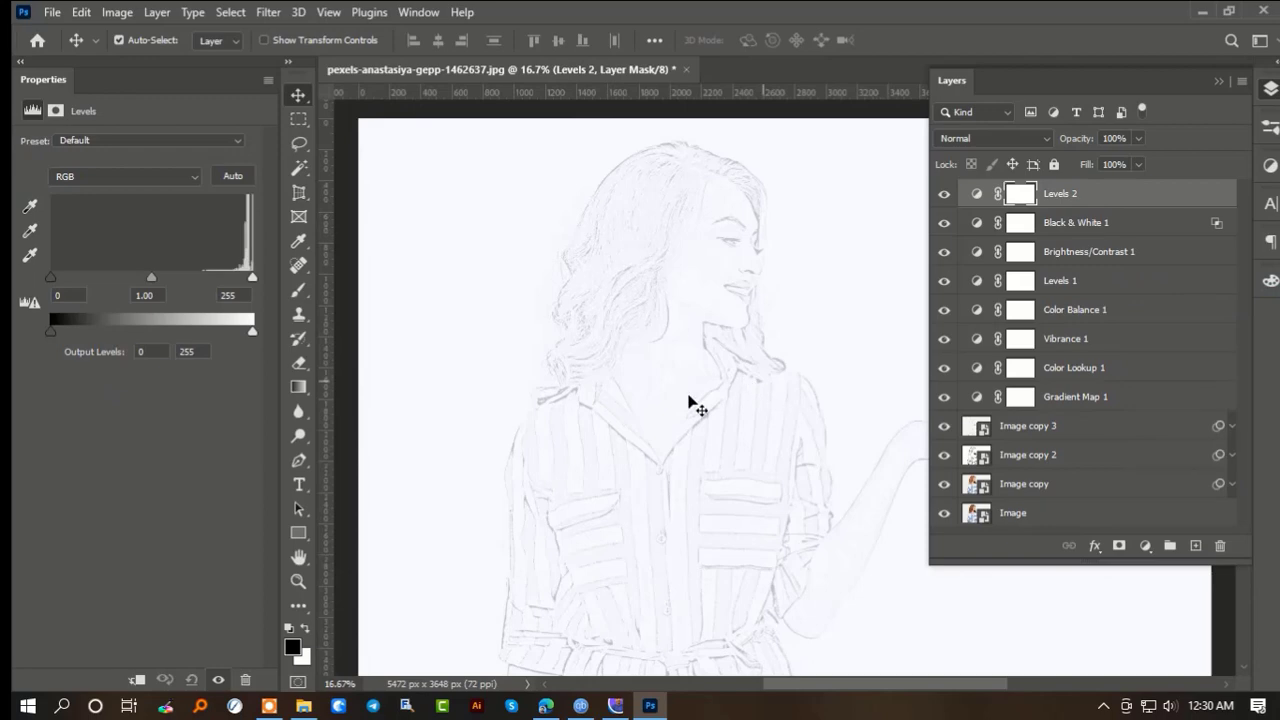
{"action": "left_click", "coordinate": [1219, 81]}
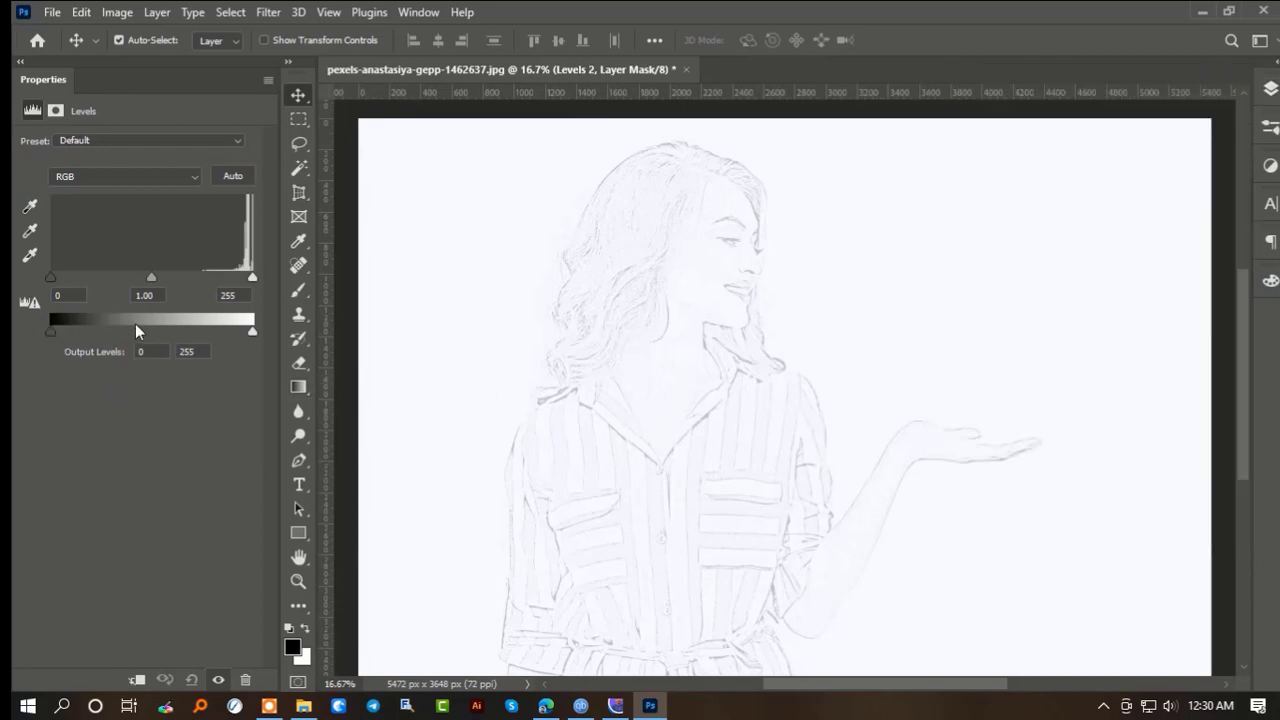
- Try raising the black output level of the new Levels layer to 17
{"action": "mouse_move", "coordinate": [53, 331]}
{"action": "left_mouse_down"}
{"action": "mouse_move", "coordinate": [156, 330]}
{"action": "mouse_move", "coordinate": [30, 335]}
{"action": "left_mouse_up"}
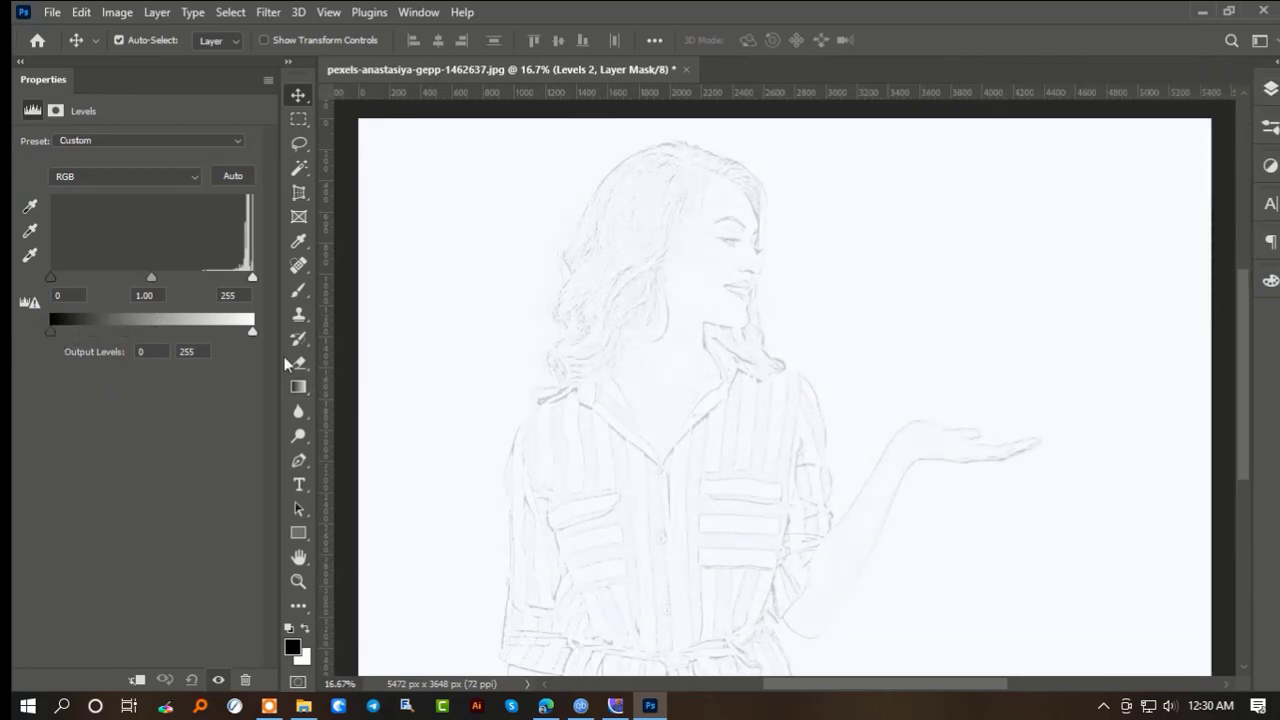
{"action": "mouse_move", "coordinate": [251, 335]}
{"action": "left_mouse_down"}
{"action": "mouse_move", "coordinate": [220, 336]}
{"action": "mouse_move", "coordinate": [252, 332]}
{"action": "left_mouse_up"}
{"action": "left_click", "coordinate": [54, 334], "text": "alt"}
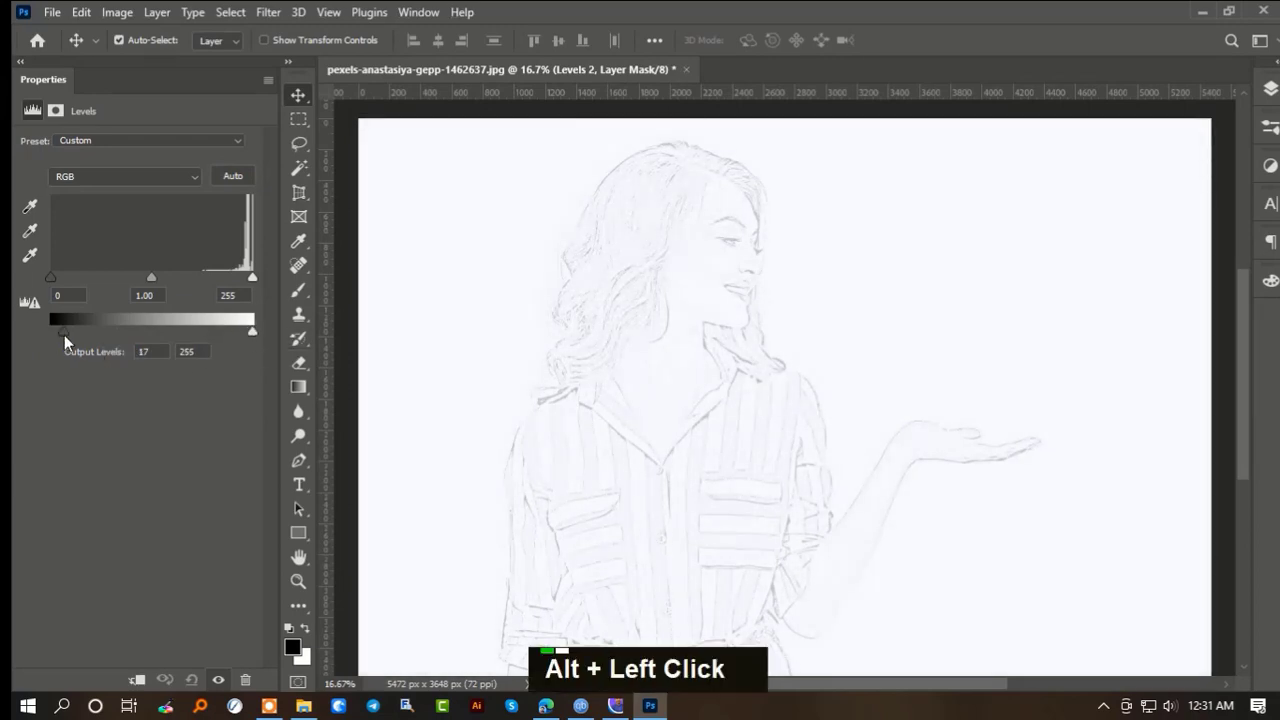
{"action": "left_click_drag", "start_coordinate": [49, 334], "coordinate": [57, 333]}
- Set the new Levels layer's black input level to 79 and its midtone to 0.71 to darken the sketch lines
{"action": "left_click_drag", "start_coordinate": [50, 277], "coordinate": [138, 279]}
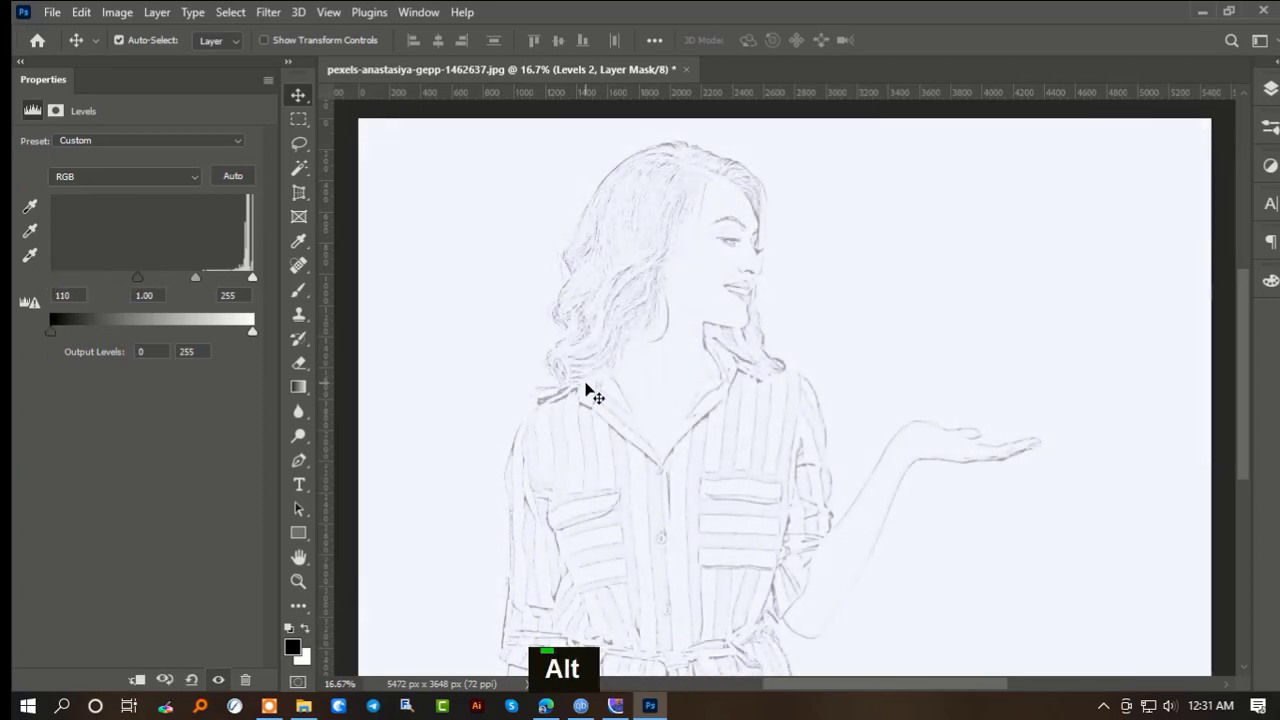
{"action": "scroll", "coordinate": [600, 398], "scroll_direction": "down", "scroll_amount": 3}
{"action": "scroll", "coordinate": [850, 468], "scroll_direction": "up", "scroll_amount": 1}
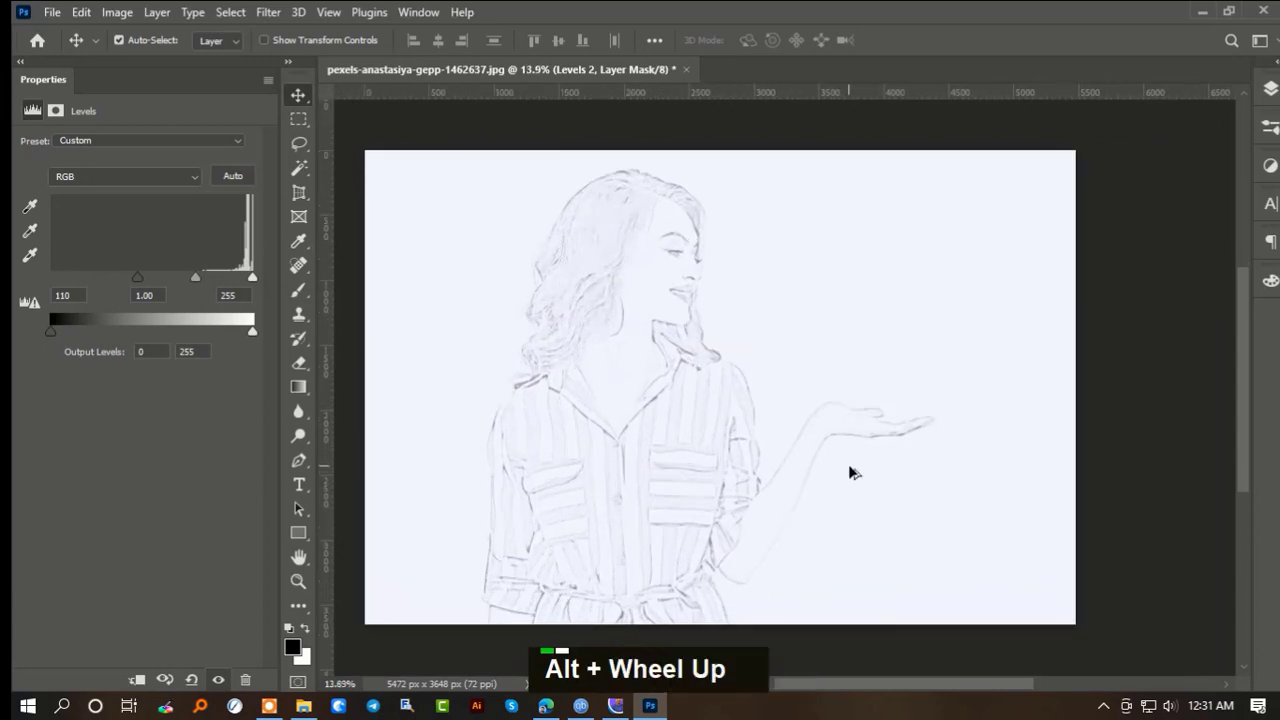
{"action": "mouse_move", "coordinate": [141, 276]}
{"action": "left_mouse_down"}
{"action": "mouse_move", "coordinate": [252, 284]}
{"action": "mouse_move", "coordinate": [198, 279]}
{"action": "left_mouse_up"}
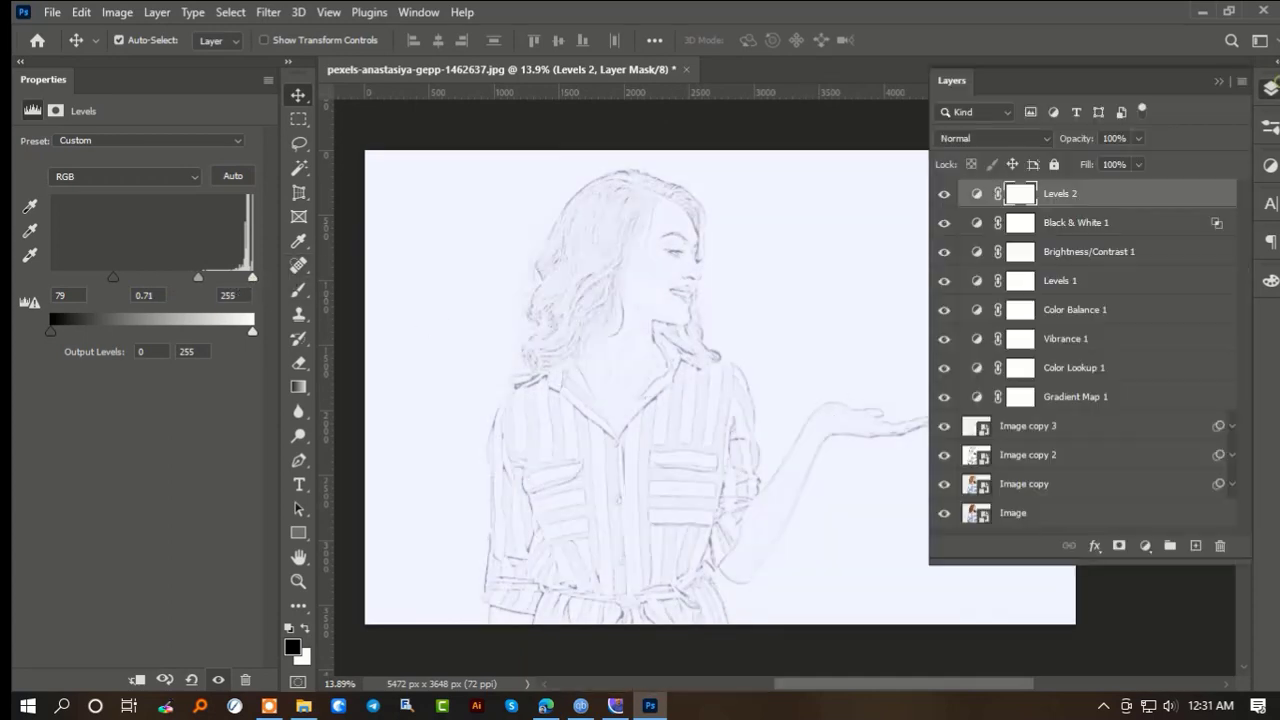
- Group all layers from Levels 2 down to Image copy, leaving the original Image layer outside the group
{"action": "left_click", "coordinate": [1270, 88]}
{"action": "scroll", "coordinate": [1138, 383], "scroll_direction": "down", "scroll_amount": 1}
{"action": "left_click", "coordinate": [1046, 514], "text": "shift"}
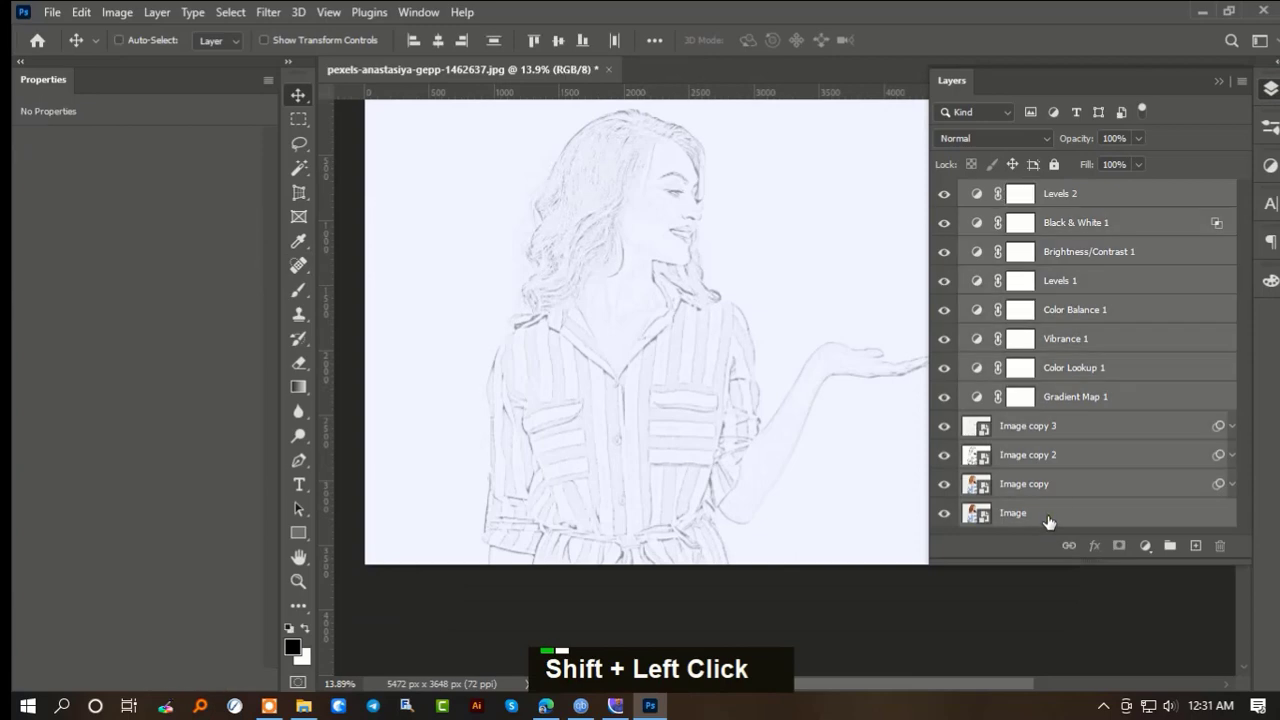
{"action": "left_click", "coordinate": [1046, 484]}
{"action": "scroll", "coordinate": [1048, 480], "scroll_direction": "up", "scroll_amount": 1}
{"action": "left_click", "coordinate": [1084, 200], "text": "shift"}
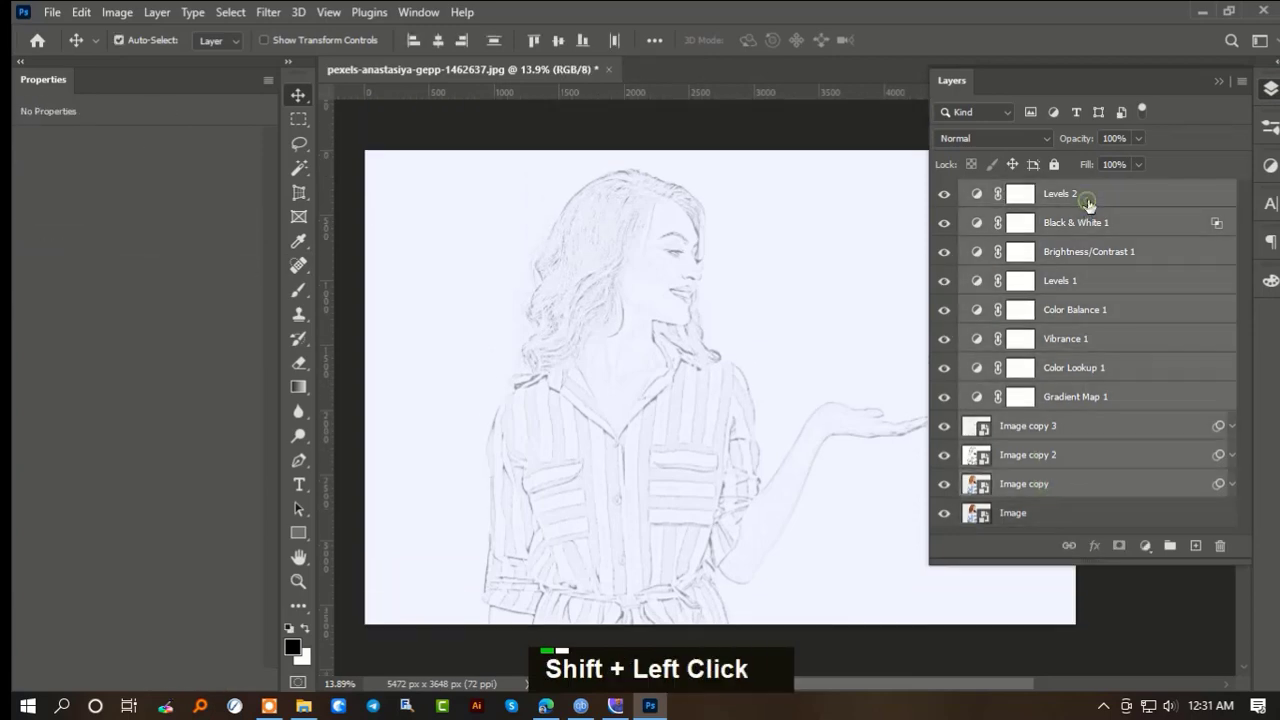
{"action": "key", "text": "ctrl+g"}
- Toggle the sketch group's visibility to compare the drawing with the original photo
{"action": "left_click", "coordinate": [944, 191]}
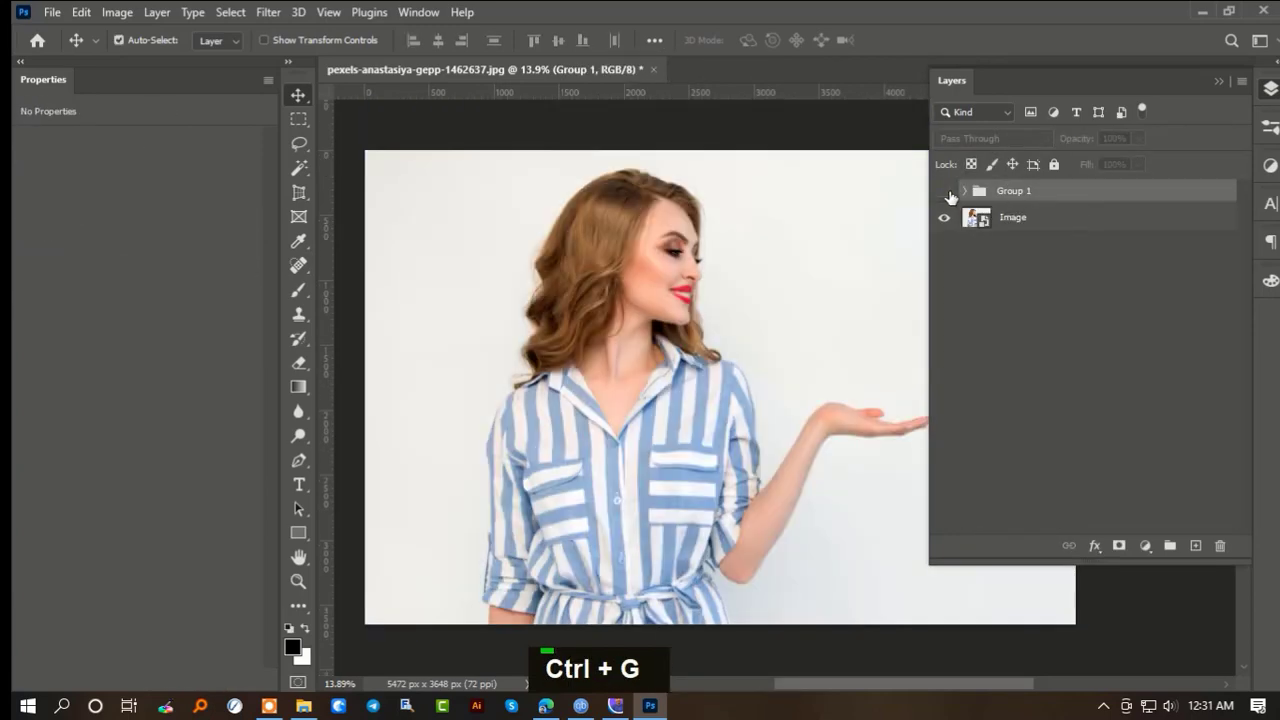
{"action": "left_click_drag", "start_coordinate": [743, 361], "coordinate": [680, 337]}
{"action": "left_click", "coordinate": [944, 190]}
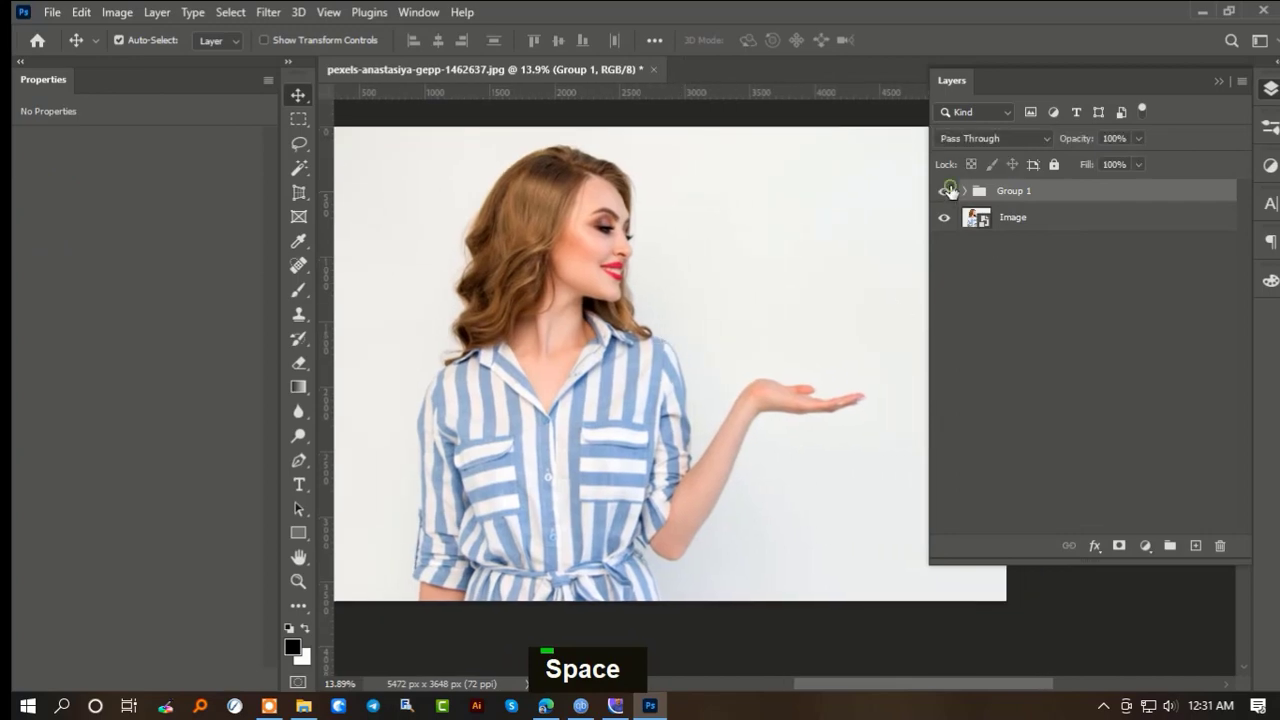
{"action": "left_click", "coordinate": [945, 191]}
{"action": "left_click", "coordinate": [945, 191]}
{"action": "left_click", "coordinate": [945, 191]}
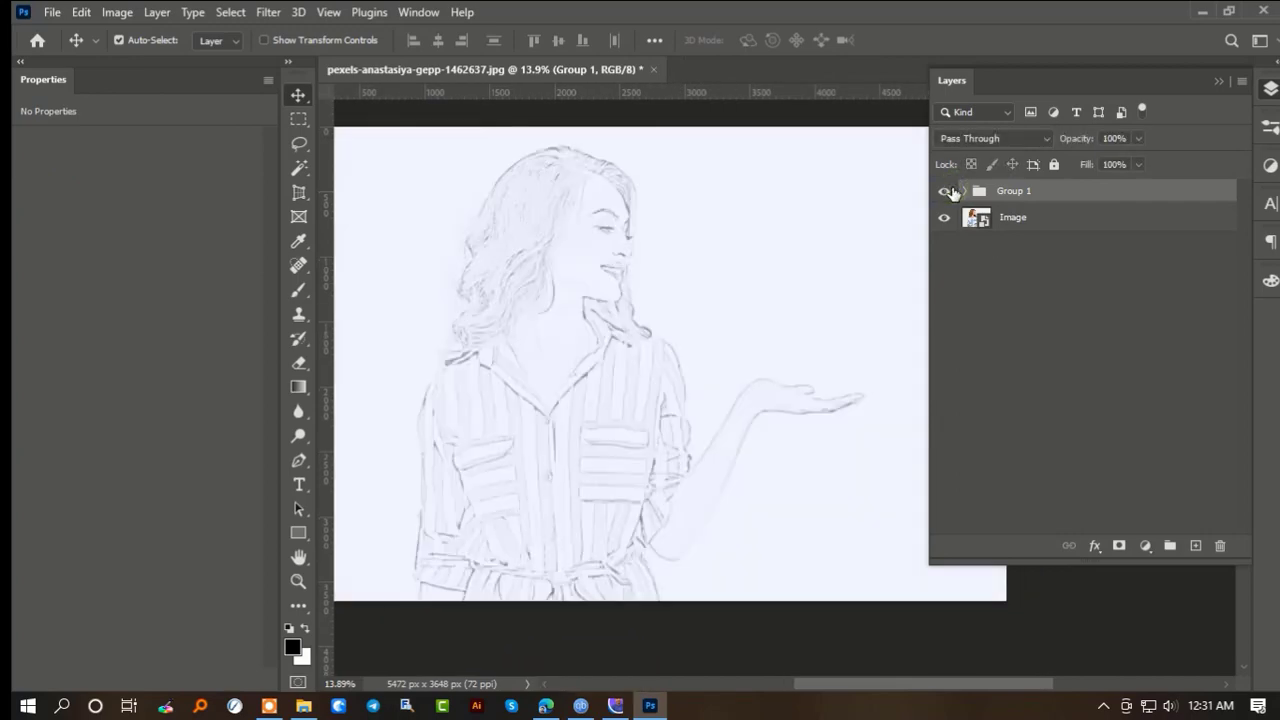